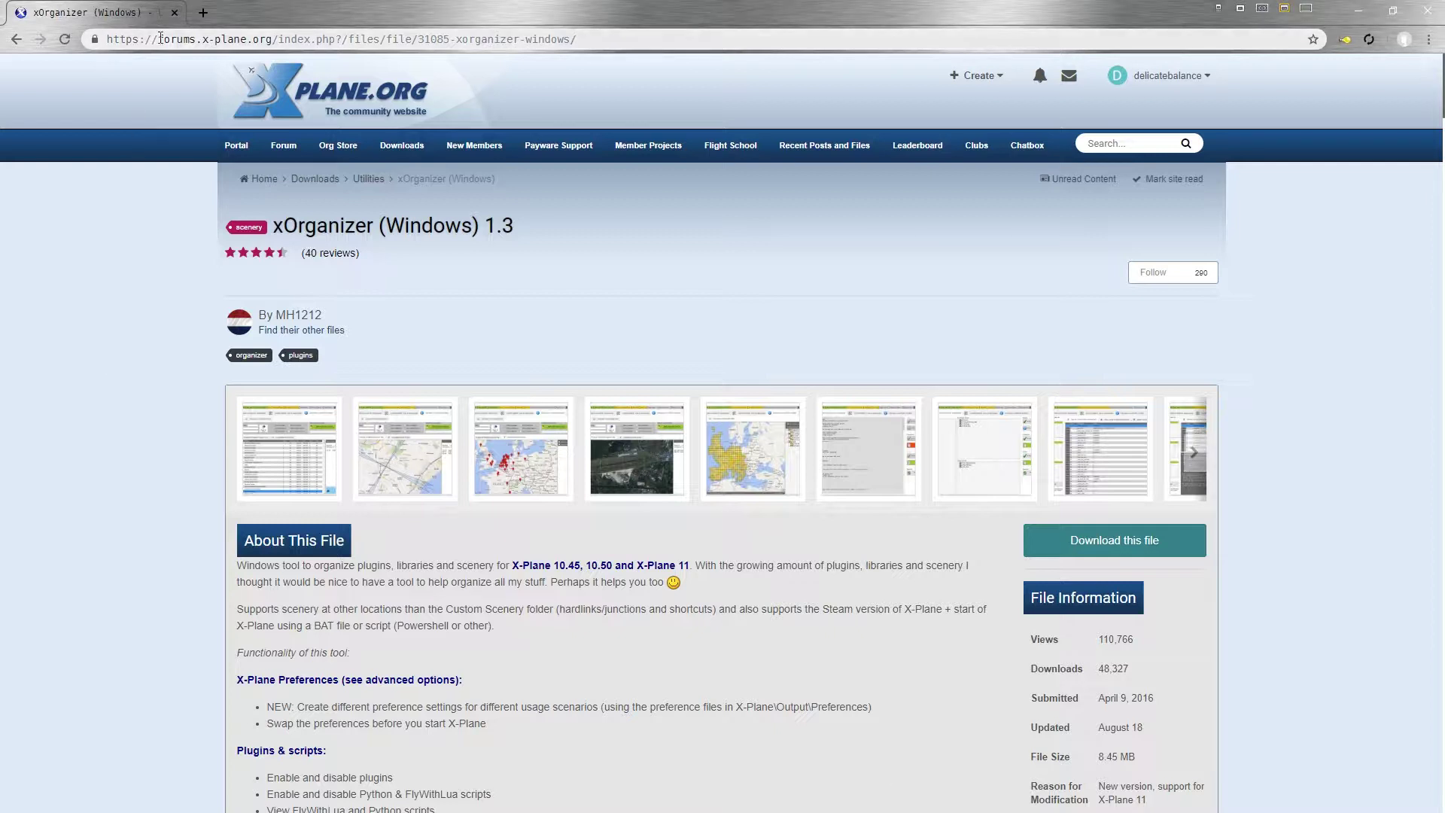
Select the page's whole web address, then return focus to the page
drag(158, 38, 271, 40)
key(ctrl+a)
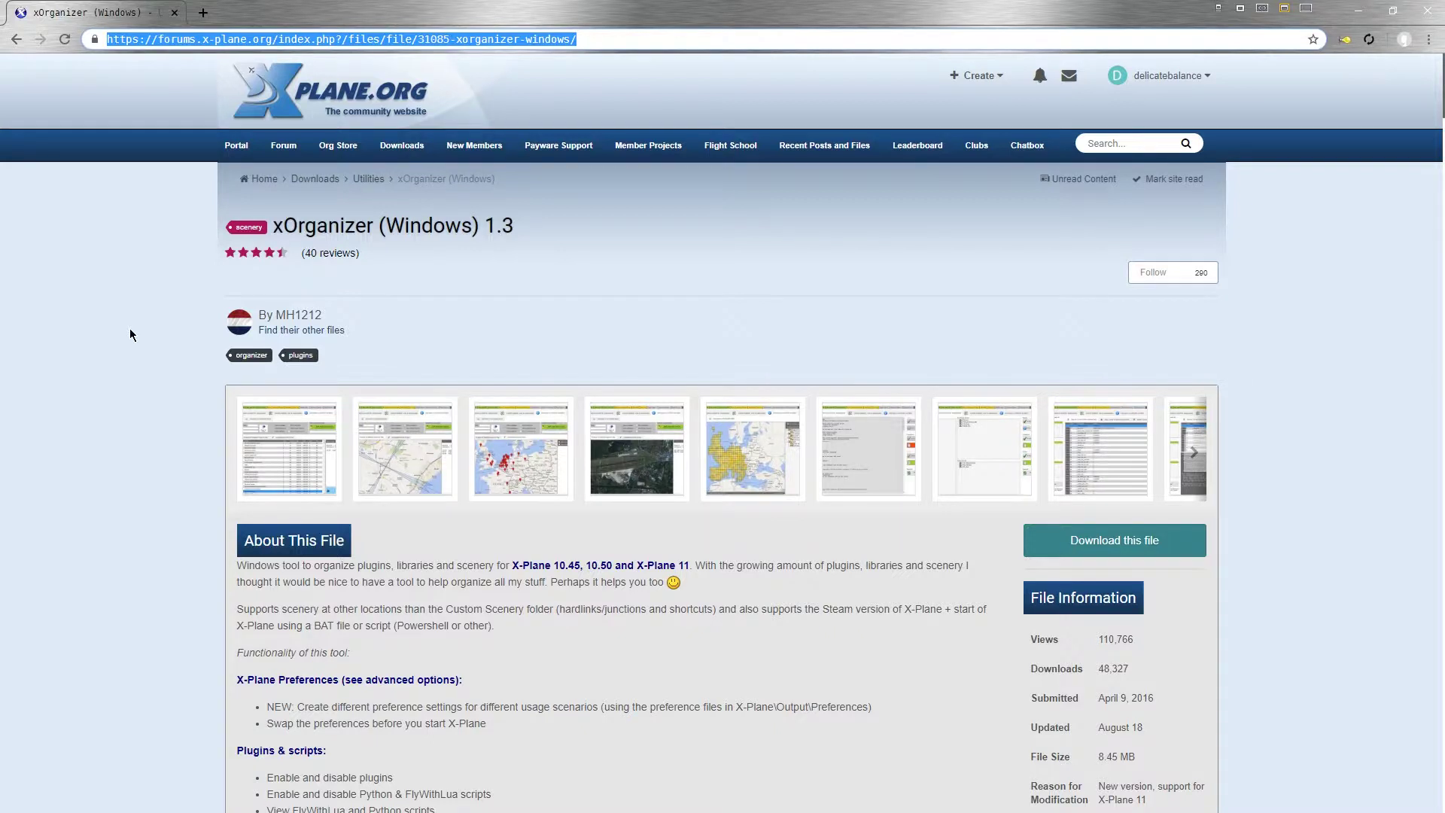
click(124, 447)
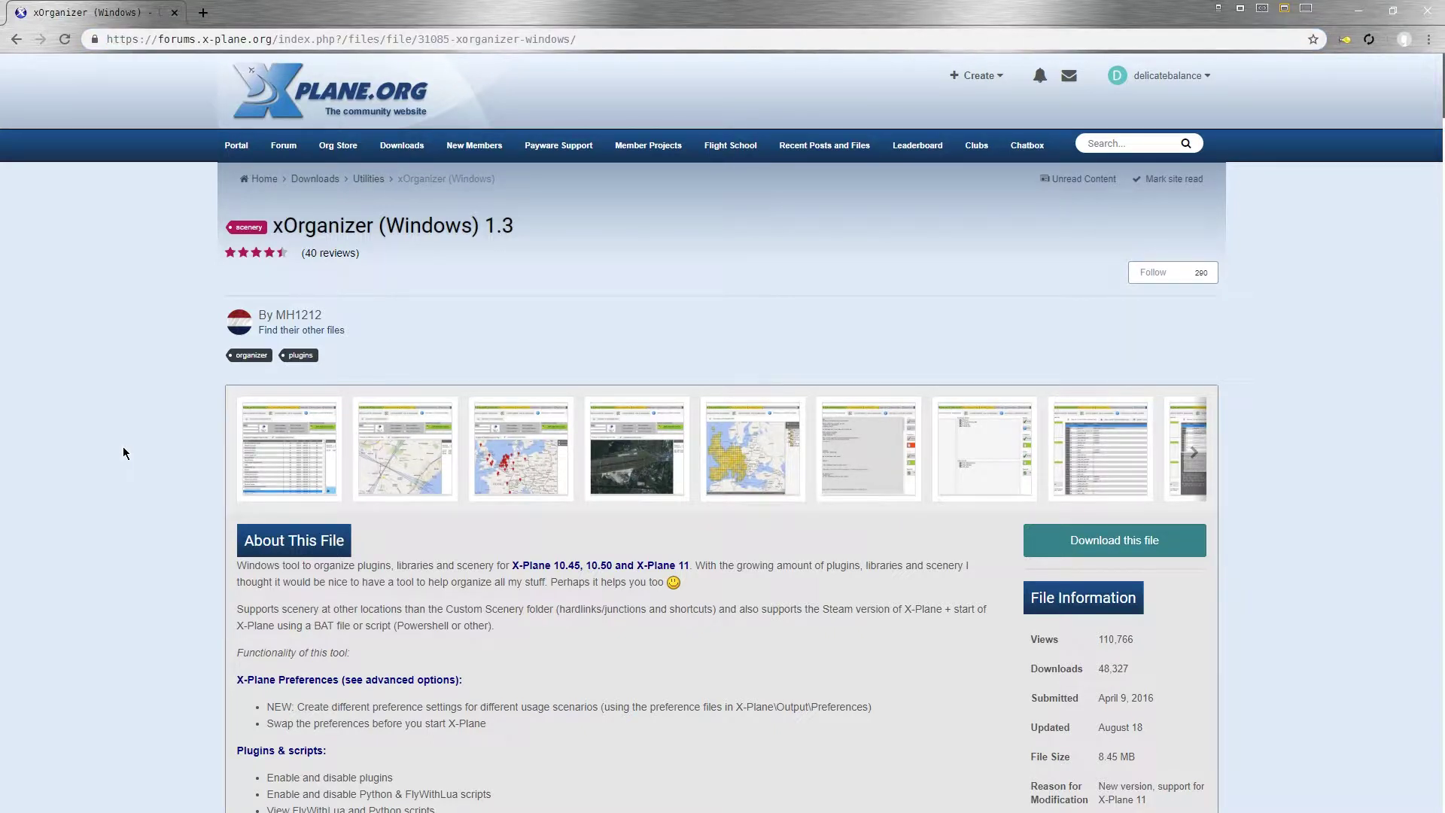
Save xOrganizer V1.3.zip from the download list into the X-Plane ~installers folder
click(1094, 547)
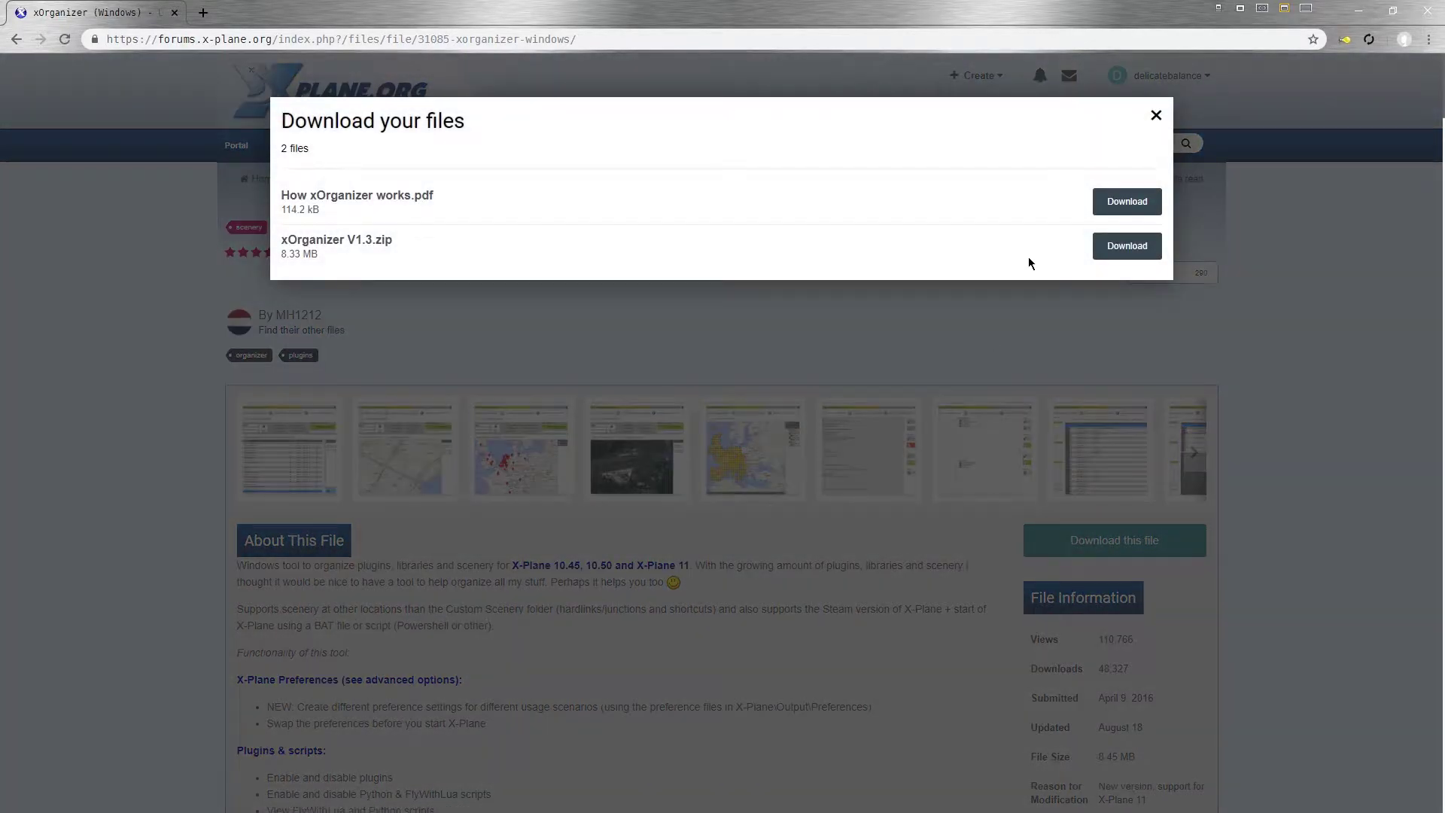
right_click(1125, 256)
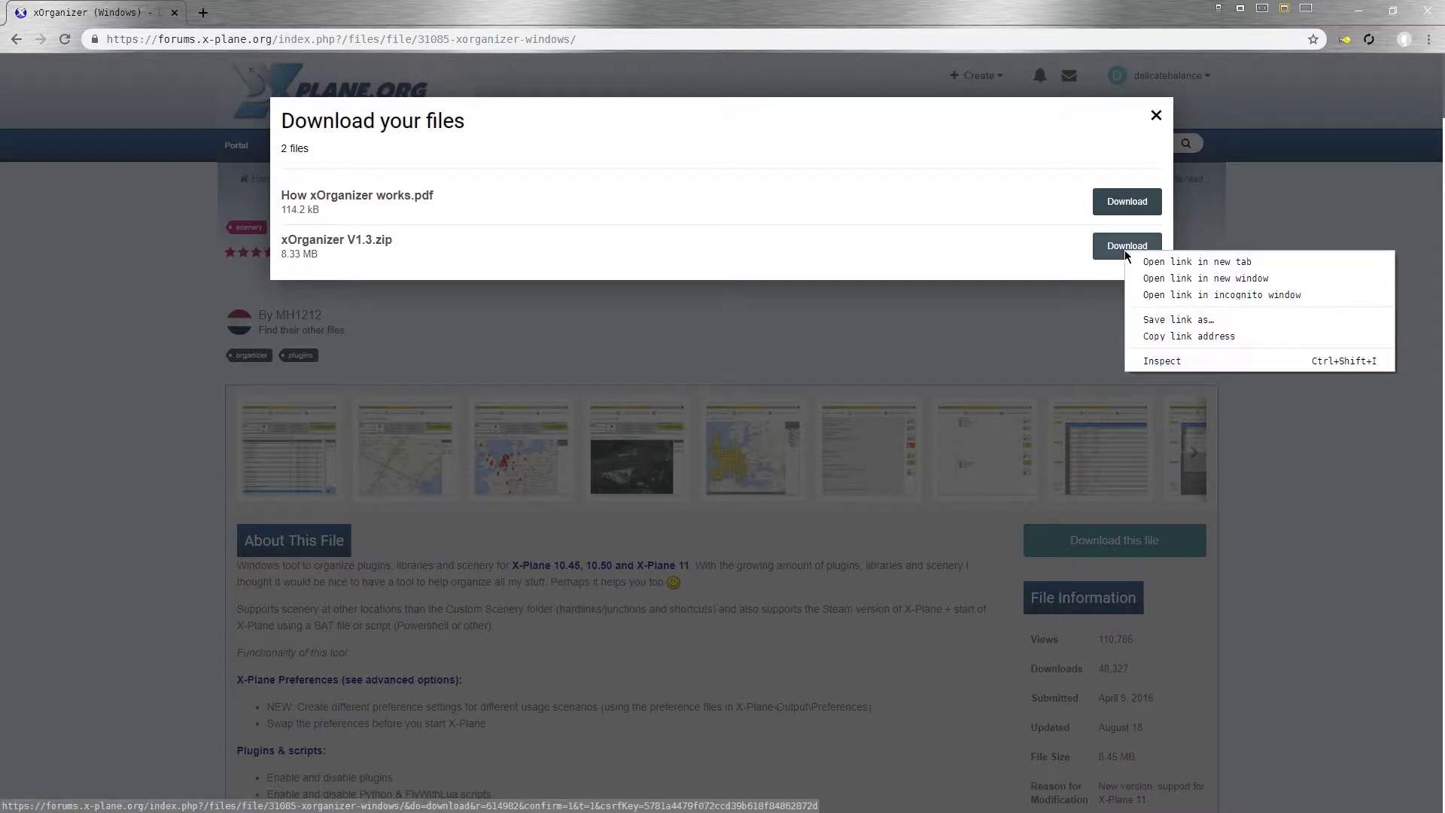
click(1161, 320)
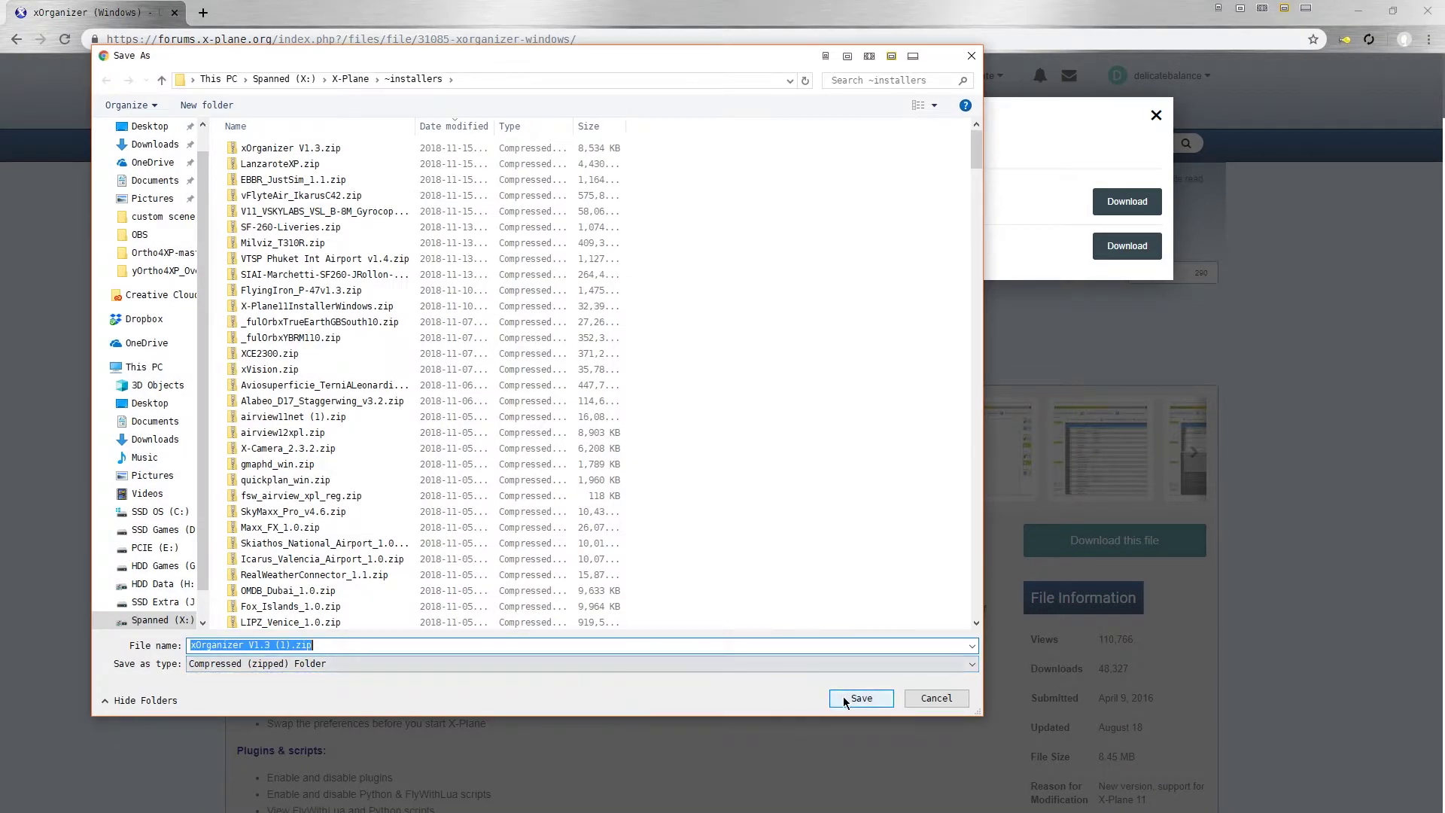
click(844, 701)
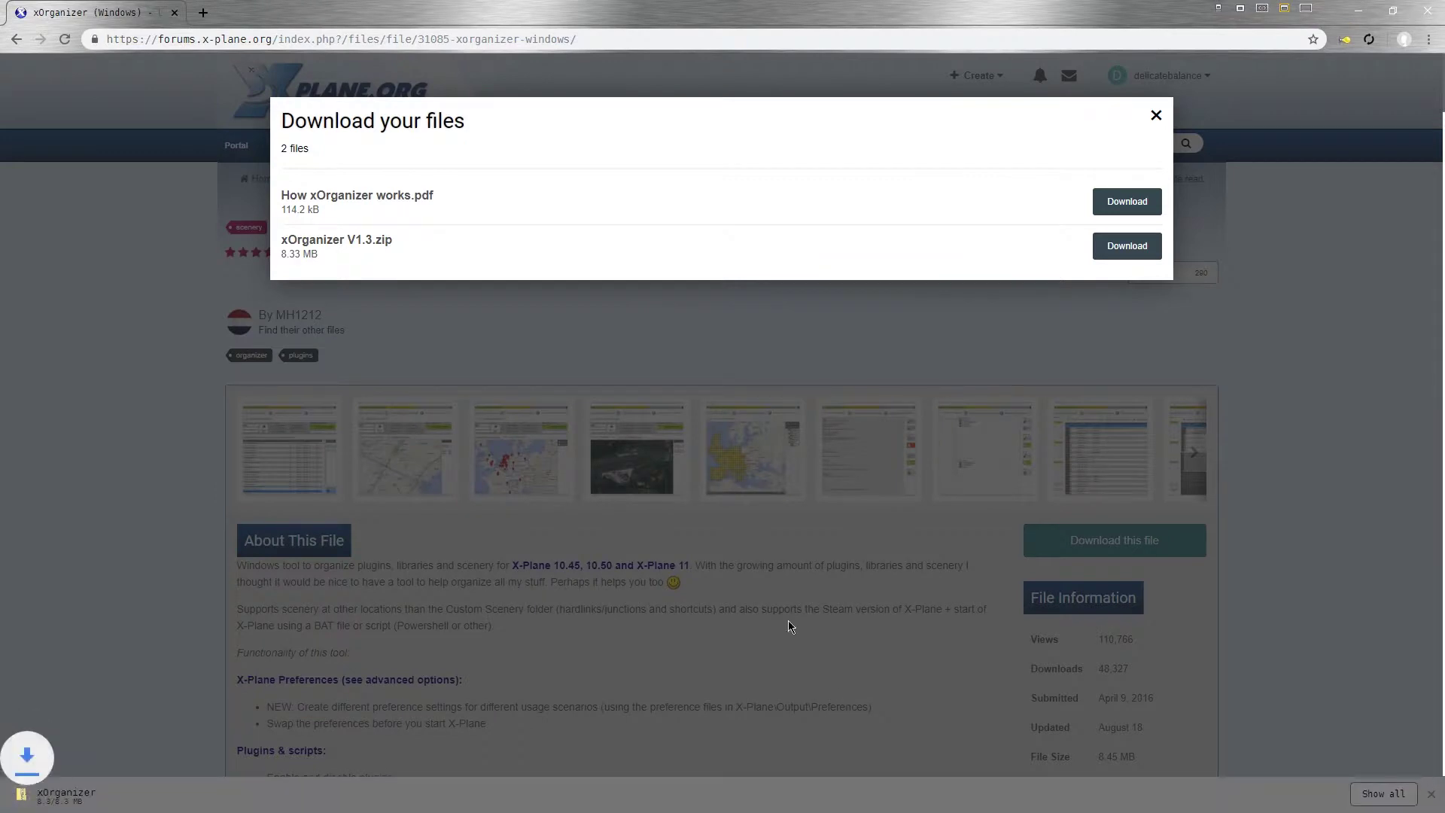
click(1157, 115)
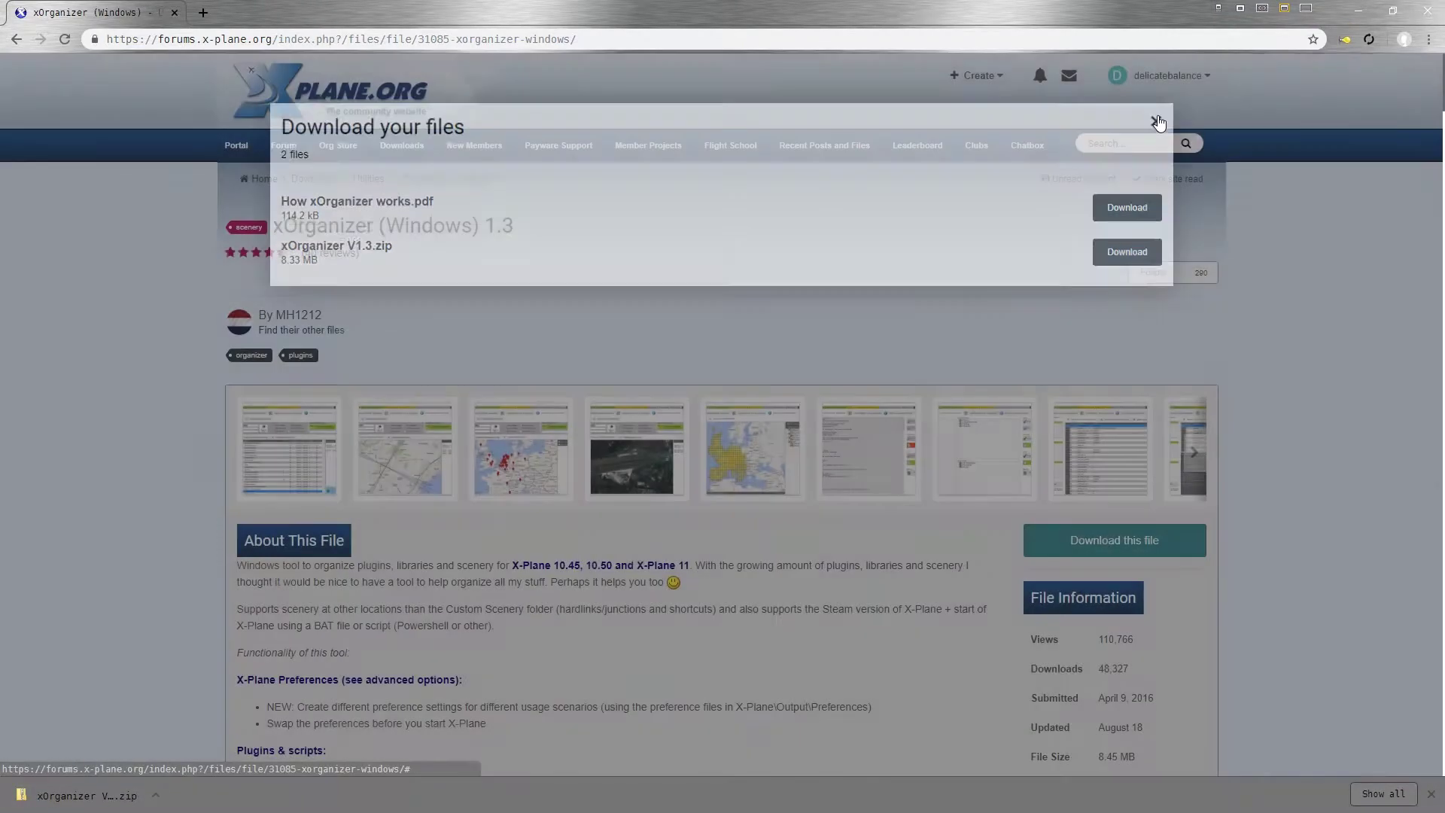
Open the downloaded zip and copy its xOrganizer folder
click(156, 796)
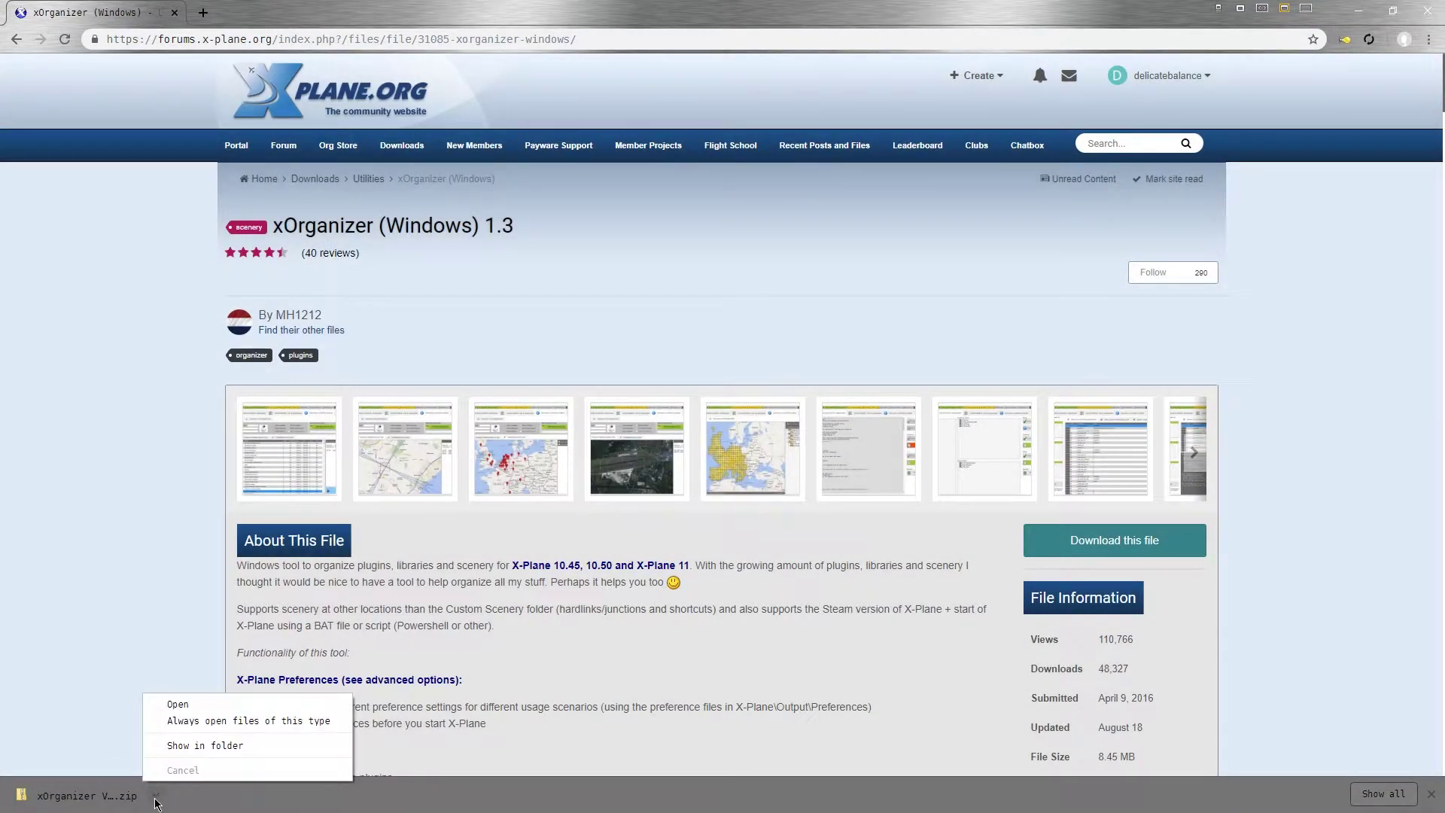
click(179, 705)
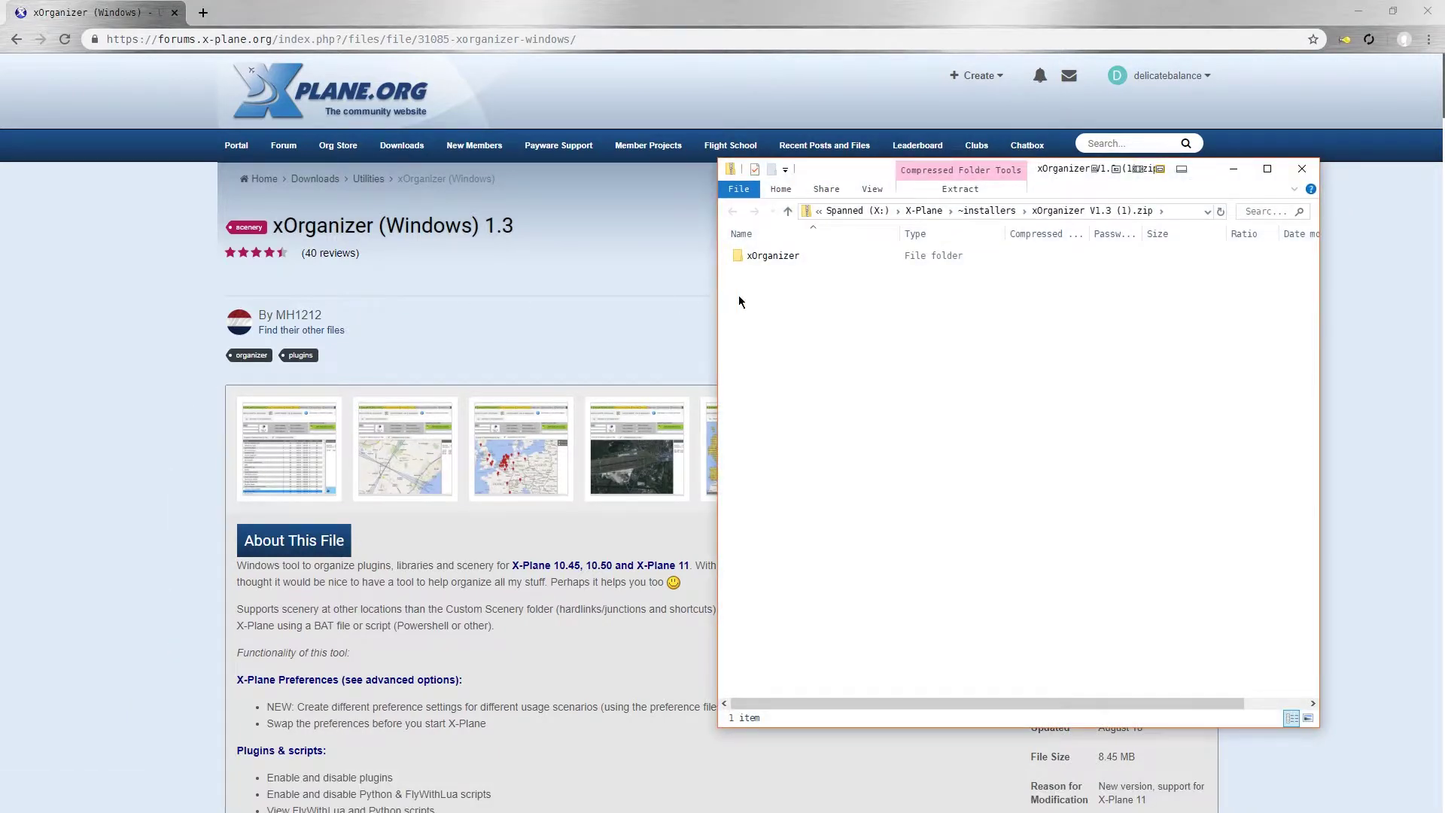
right_click(782, 259)
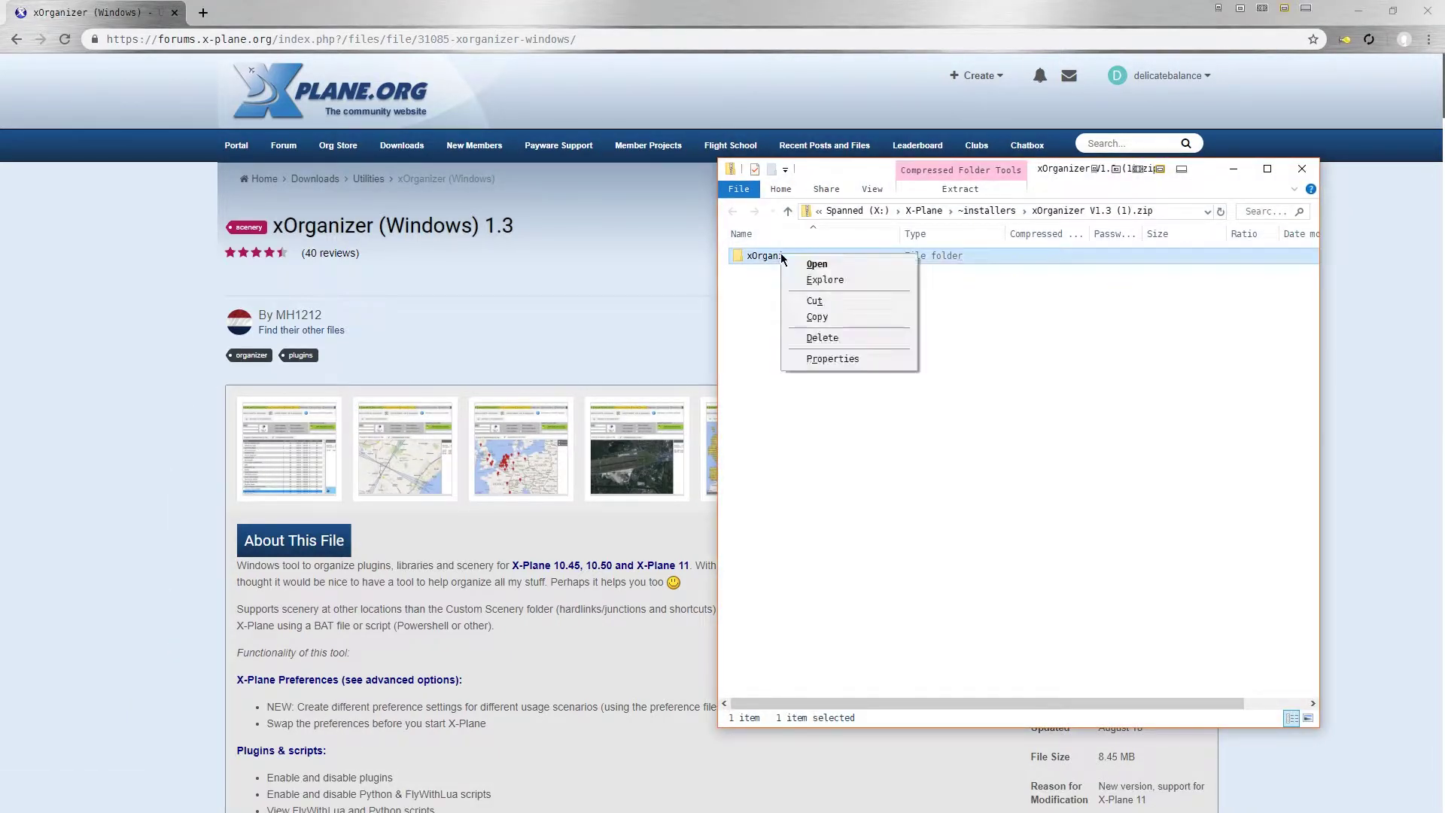
click(813, 317)
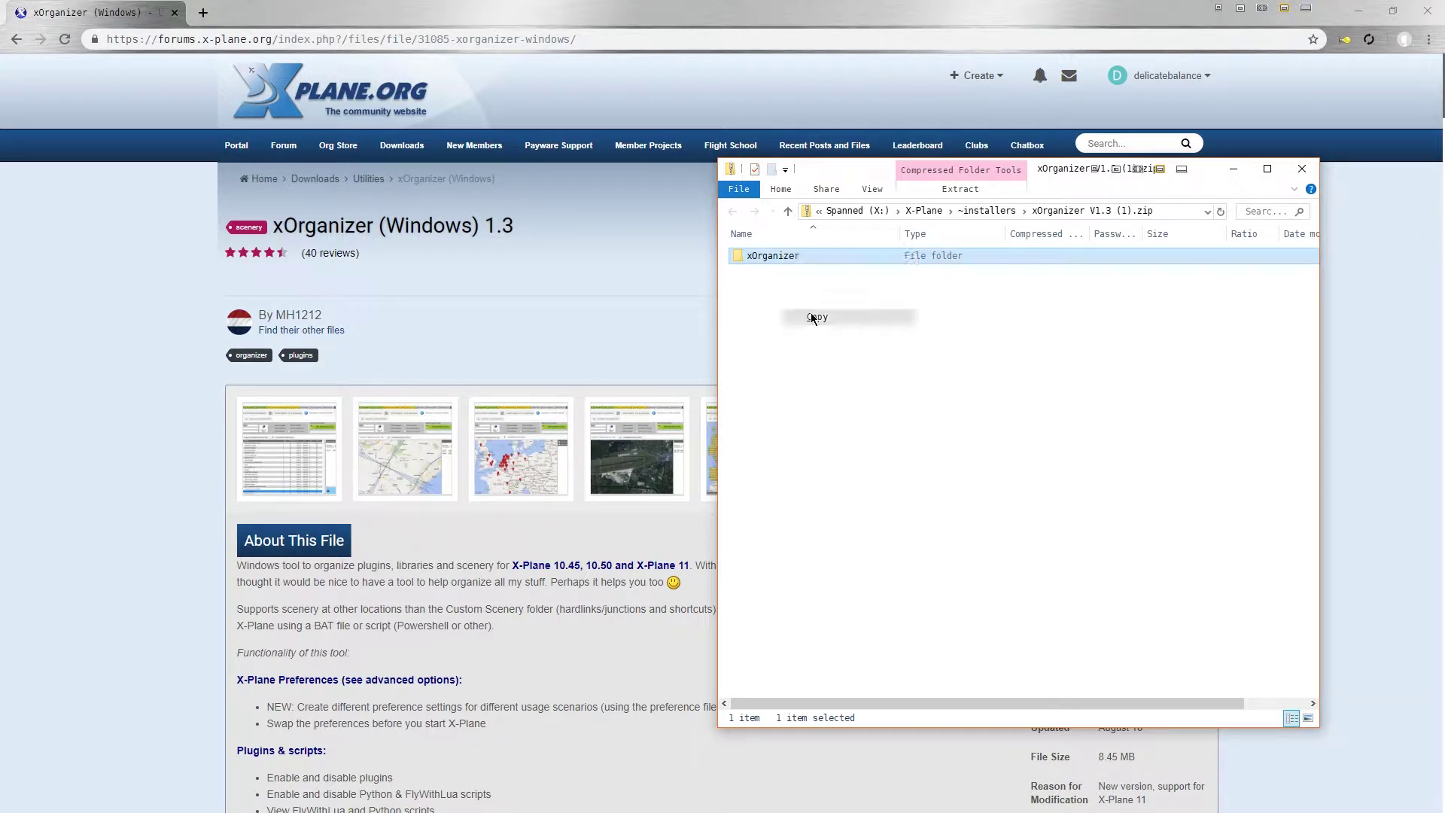
Paste the xOrganizer folder into E:\X-Plane 11 on the PCIE drive
click(849, 213)
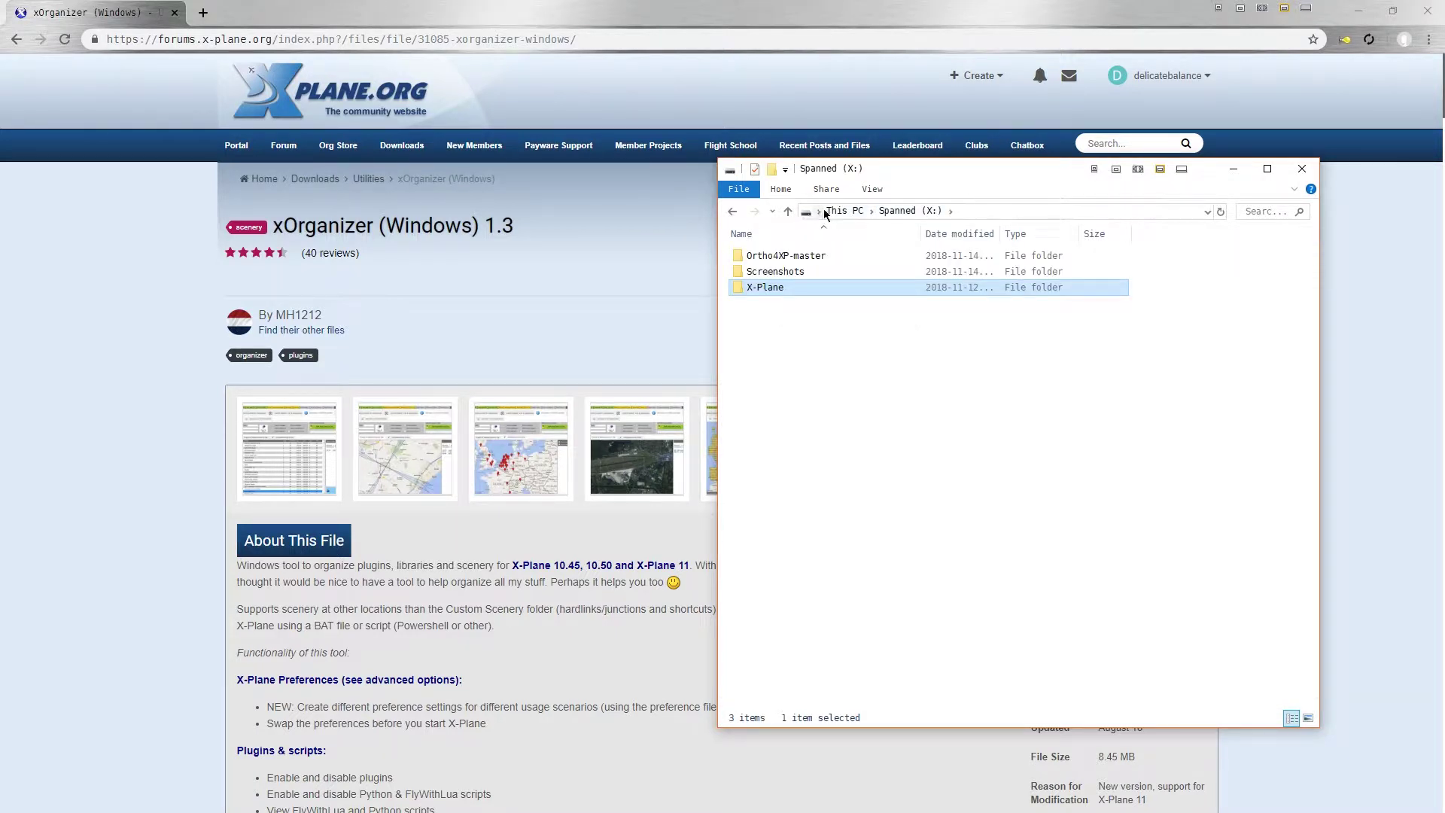
click(842, 212)
double_click(1159, 290)
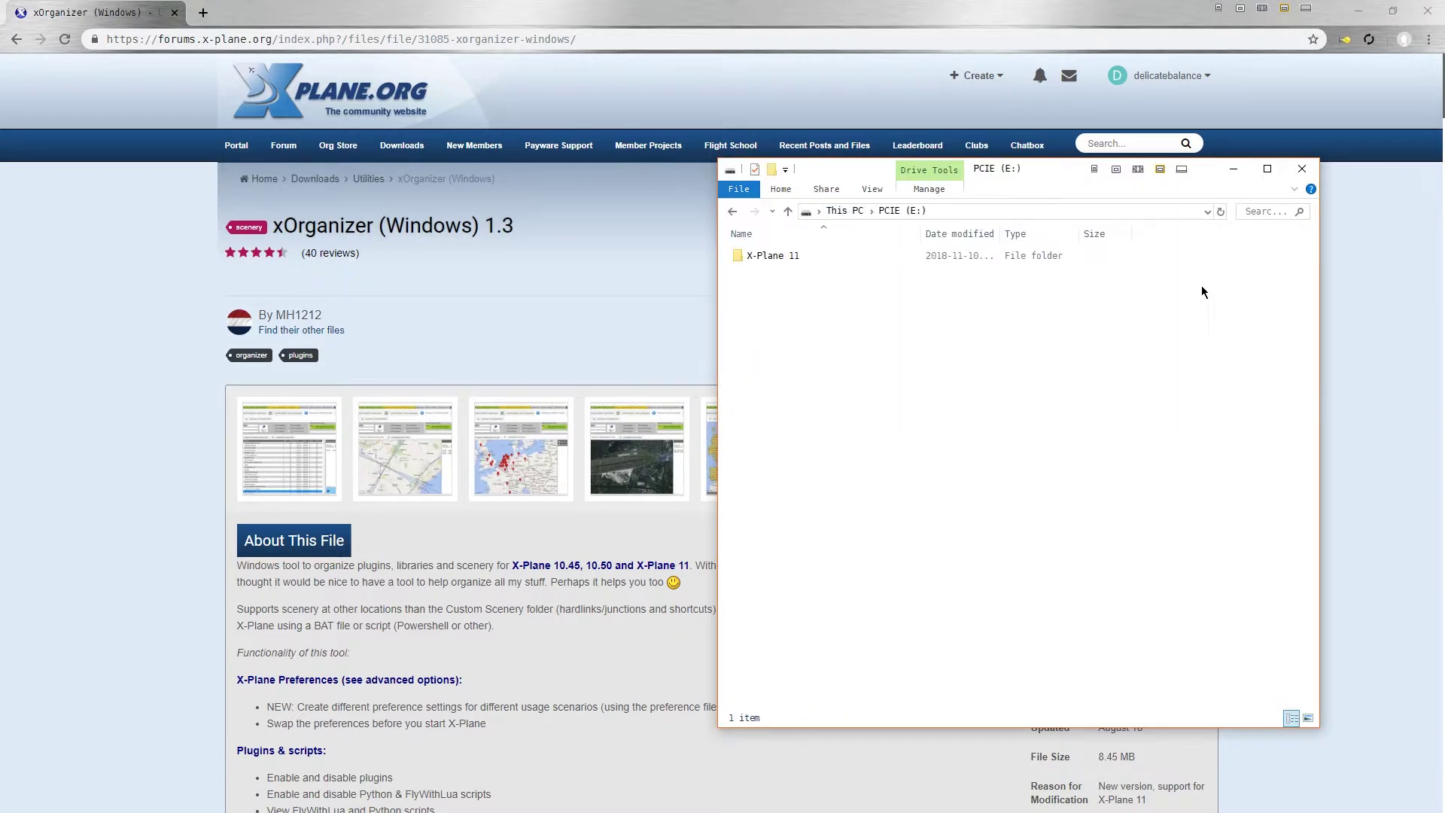
double_click(765, 256)
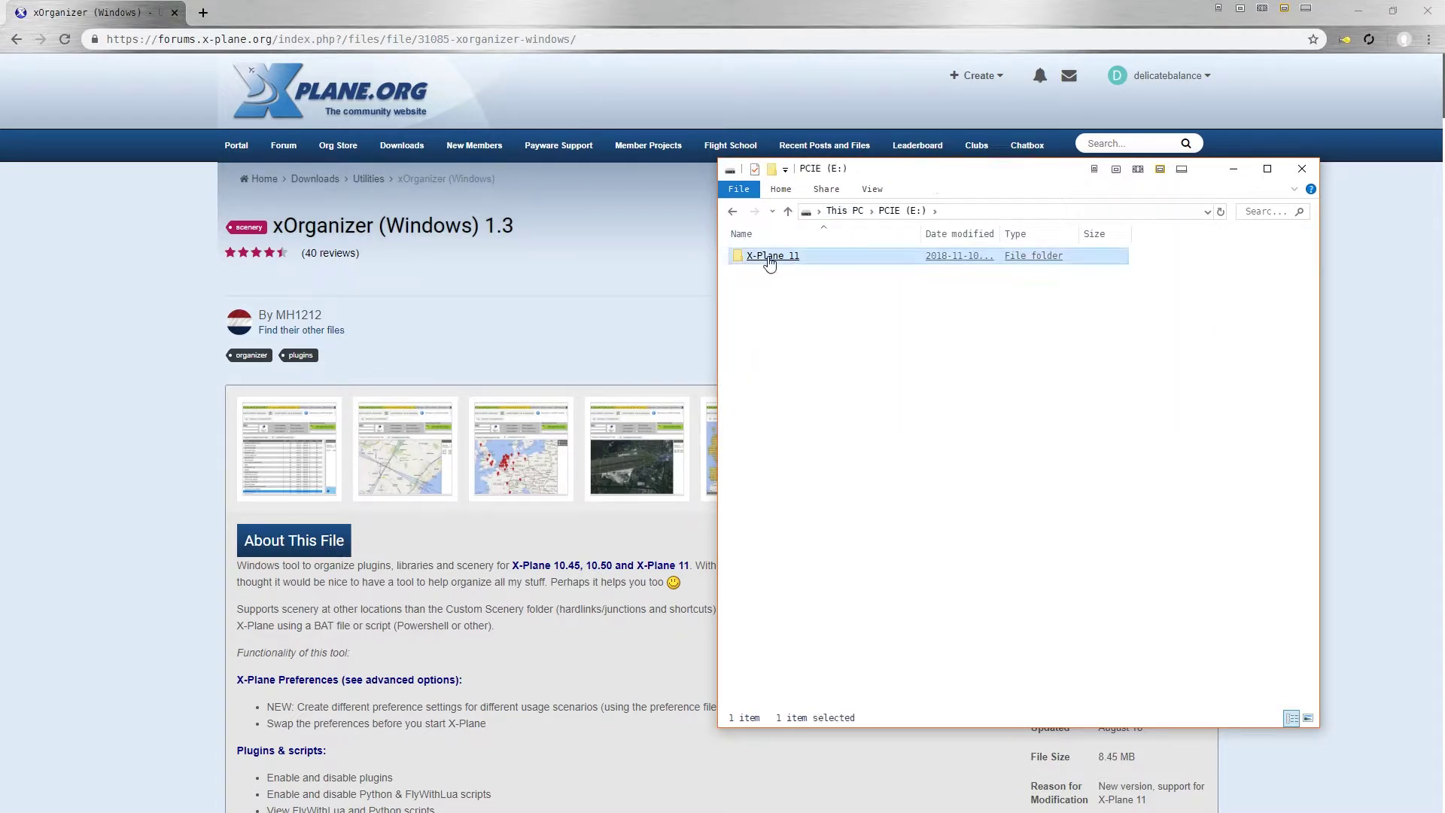
right_click(794, 549)
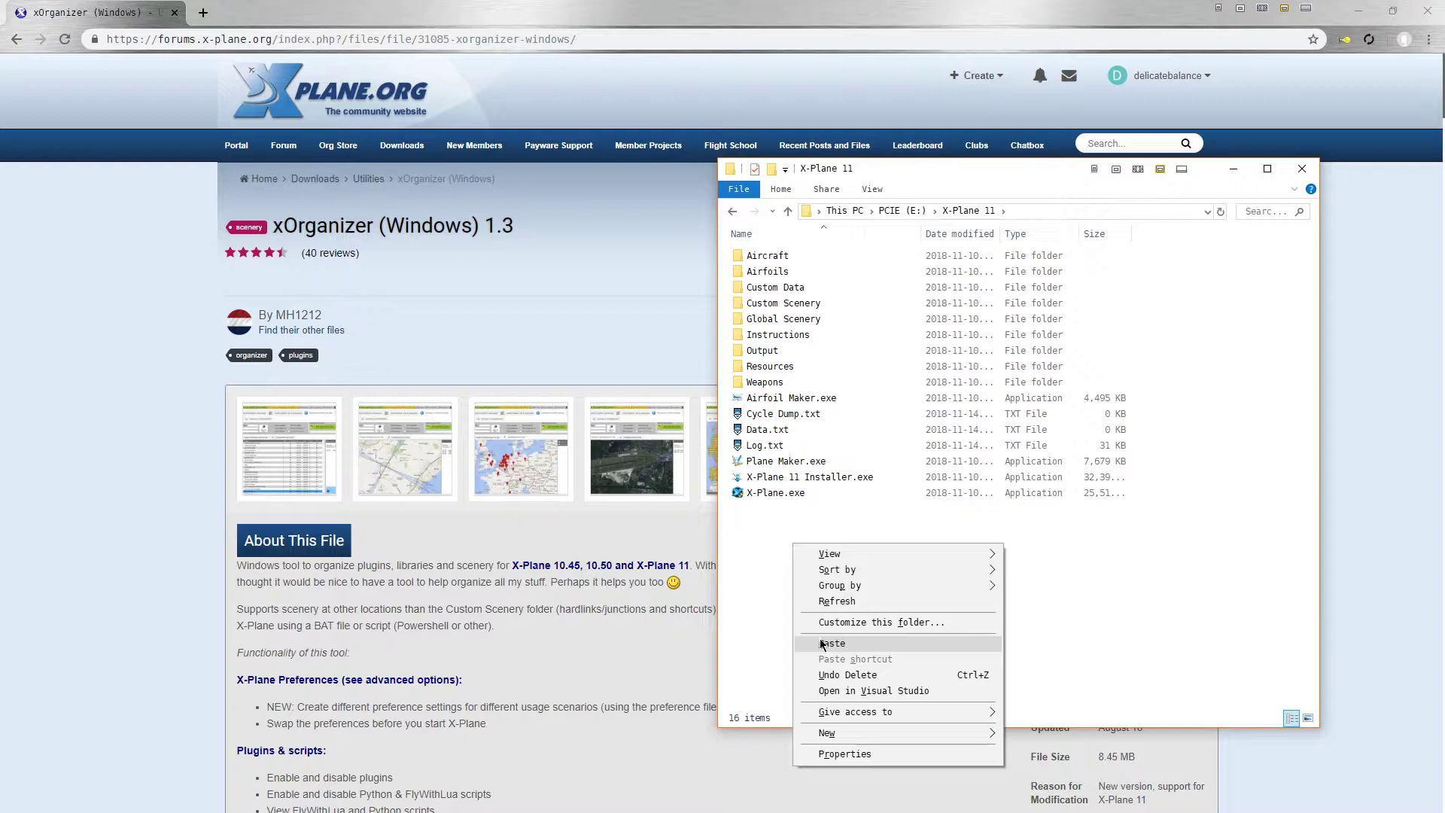
click(820, 643)
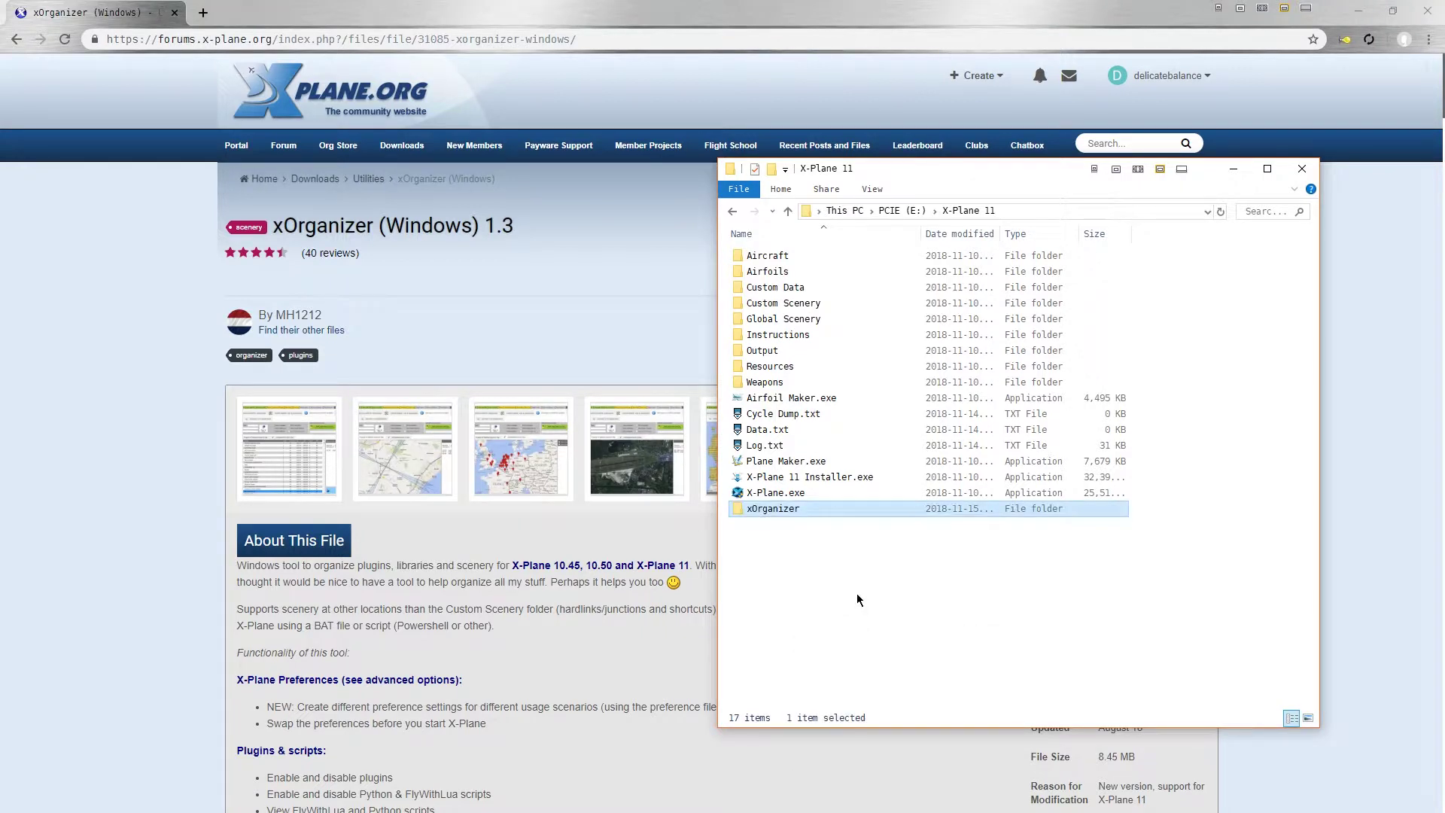
click(857, 595)
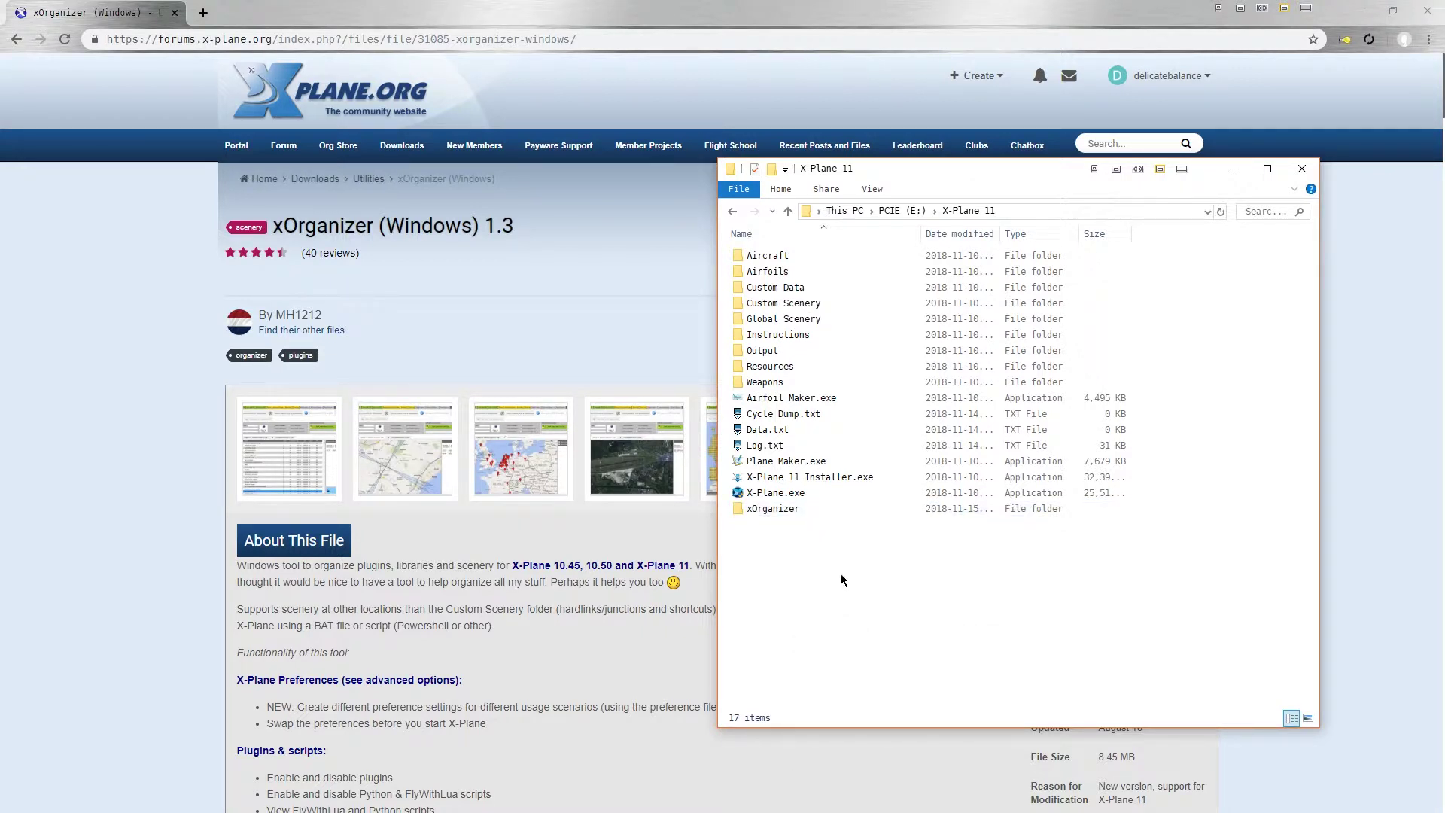
Open the xOrganizer folder and bring up the Properties of xOrganizer.exe
click(773, 510)
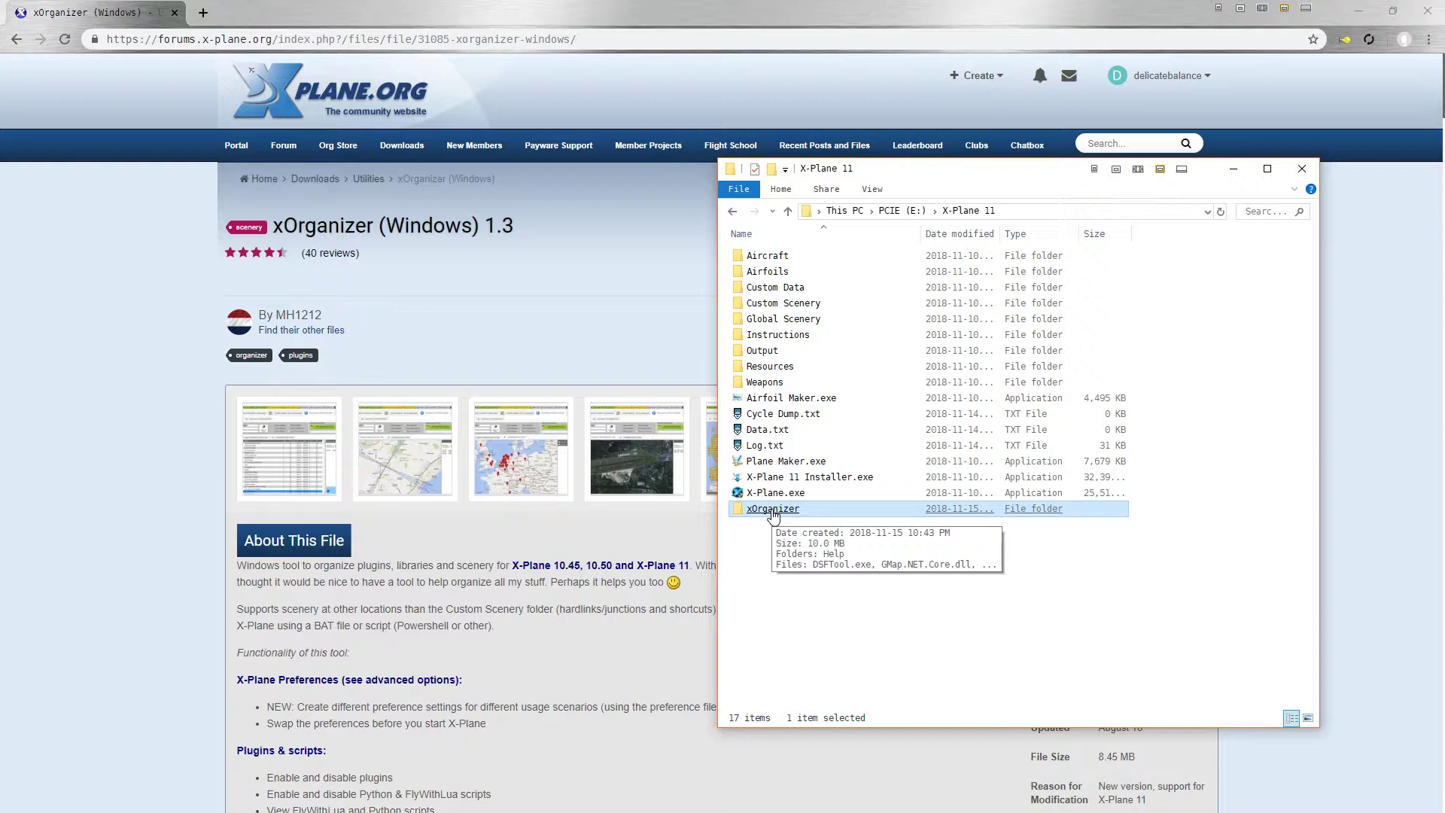
double_click(773, 511)
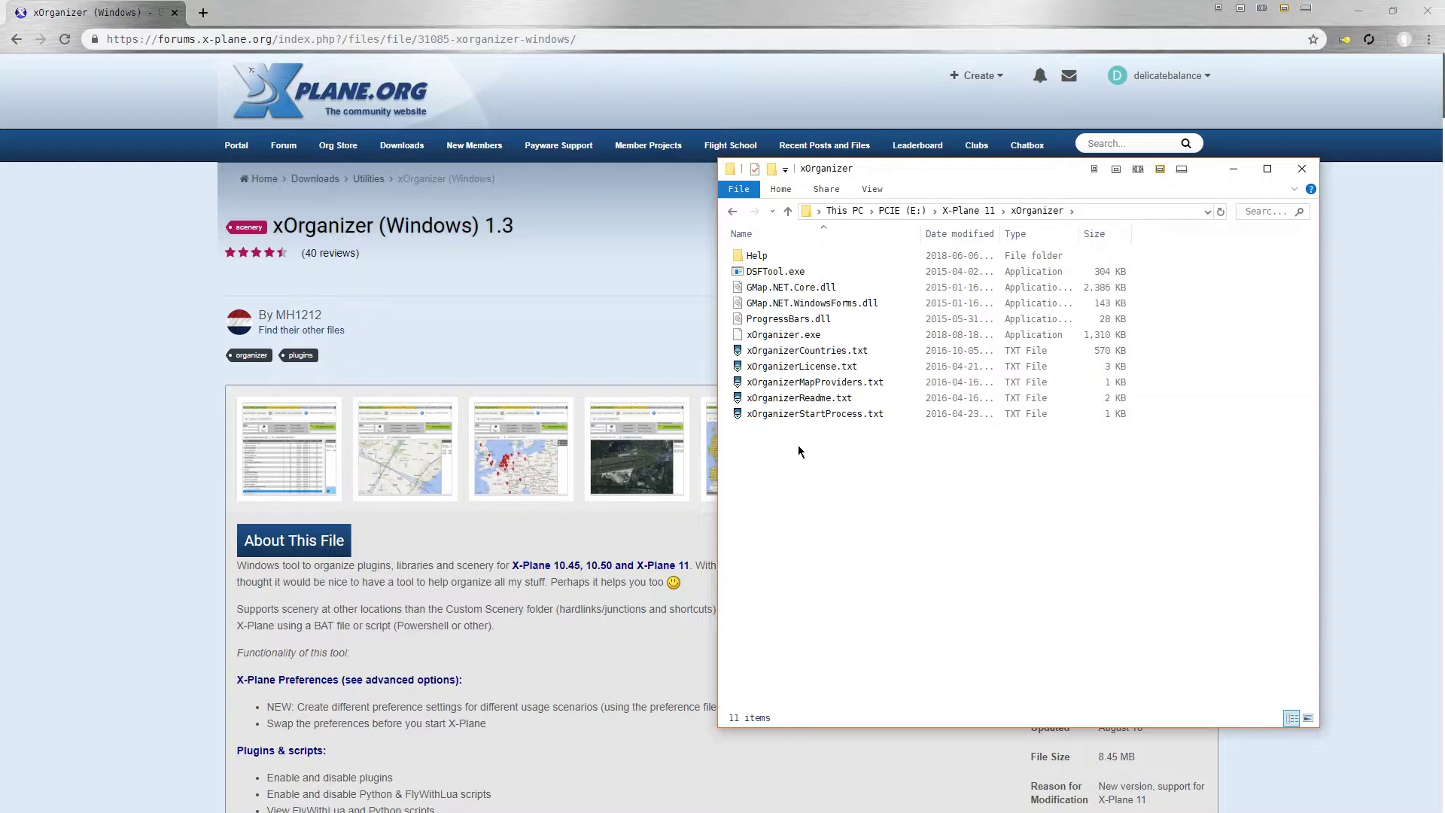
click(779, 339)
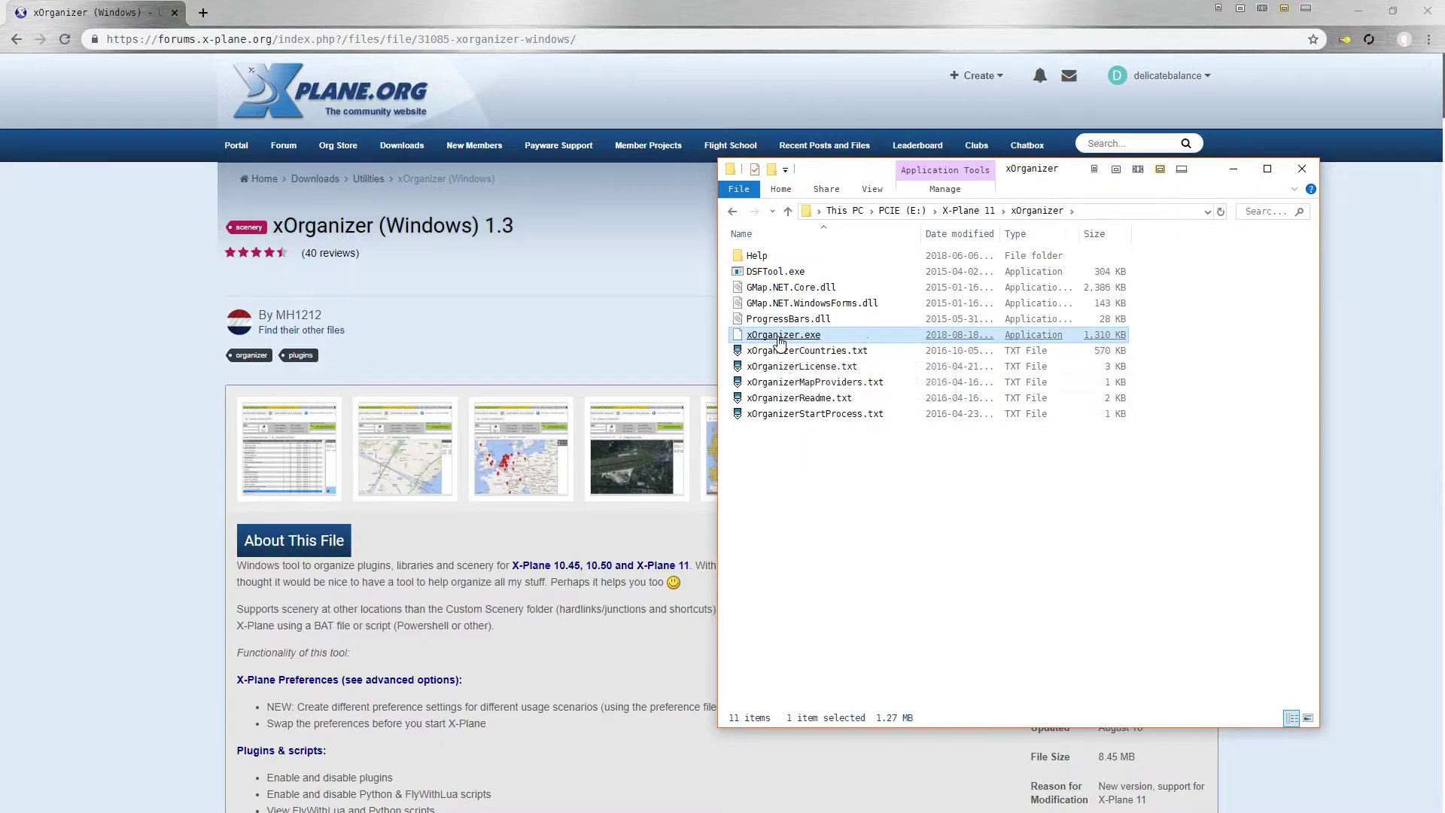
right_click(780, 341)
click(834, 682)
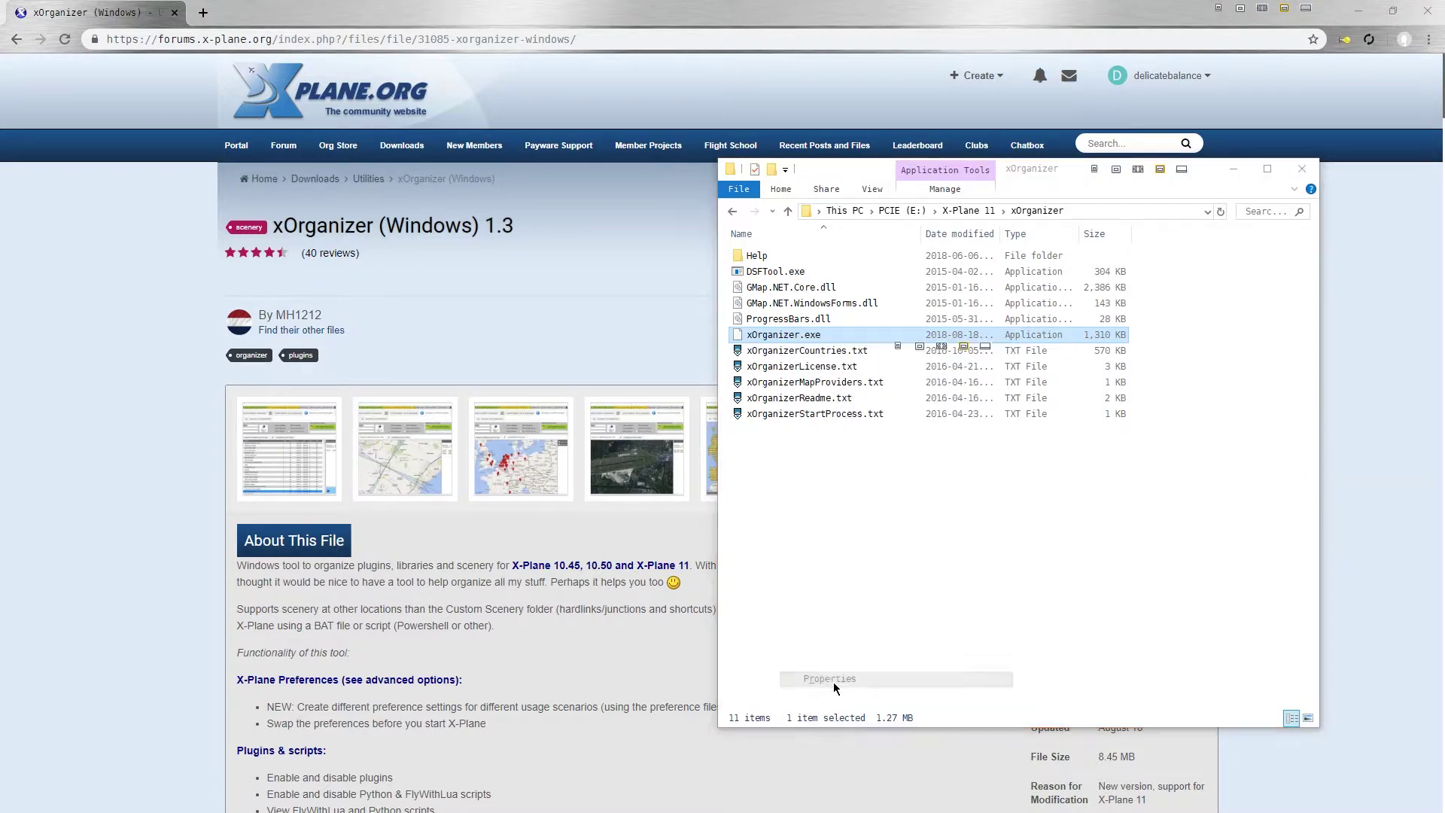
Tick Run as administrator in the all-users Compatibility settings and confirm both dialogs
click(850, 374)
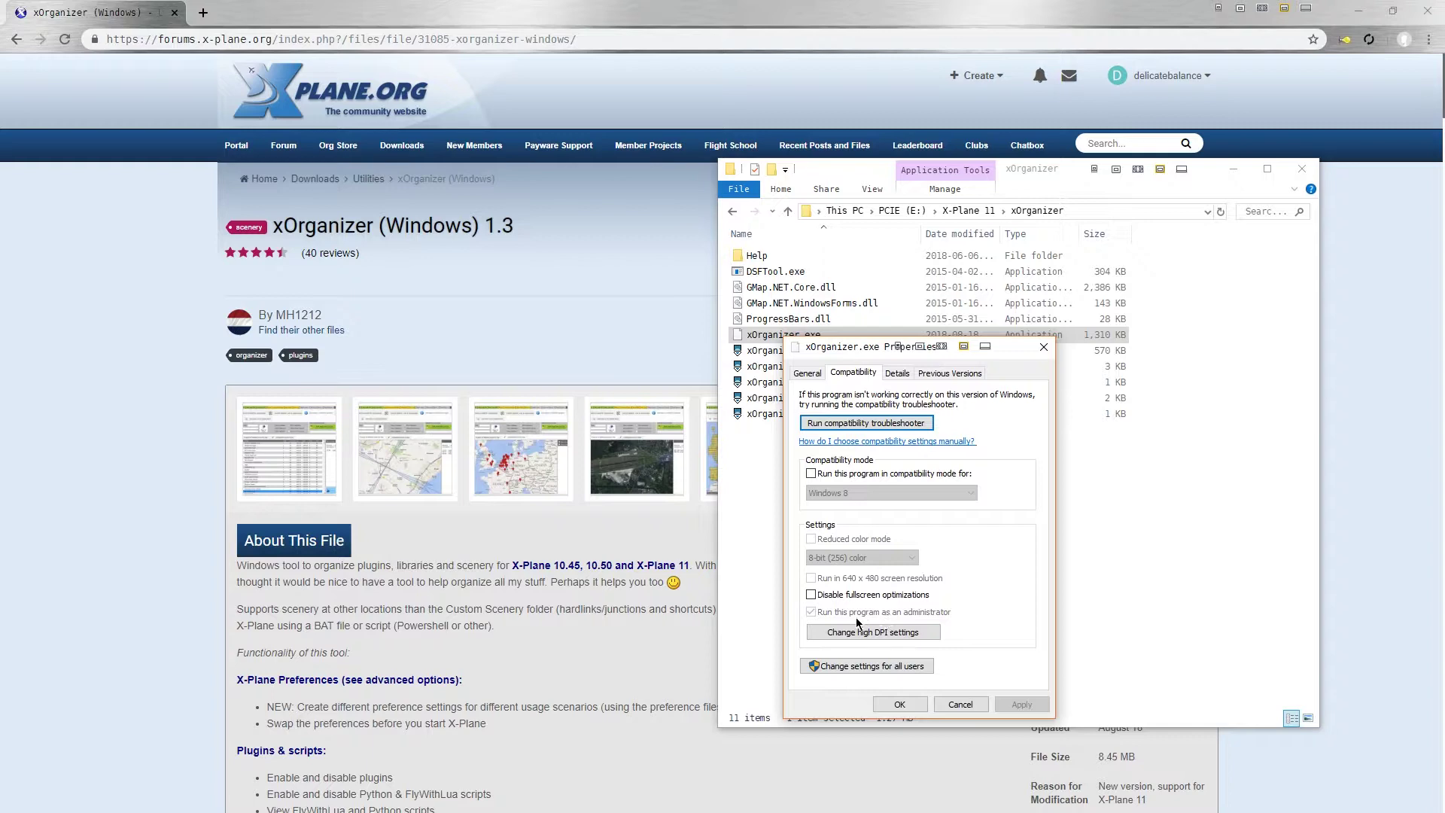
click(843, 667)
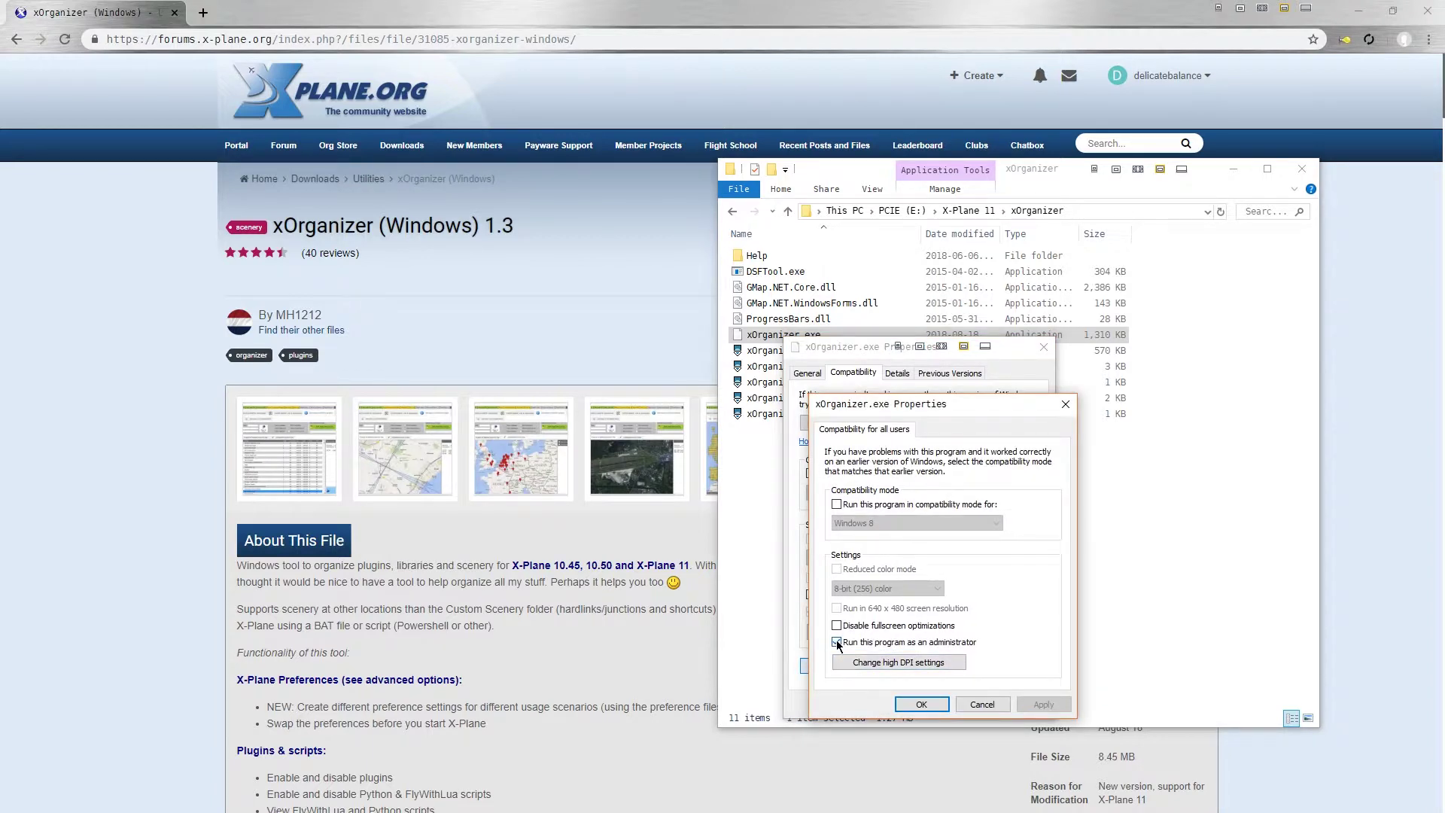
click(838, 643)
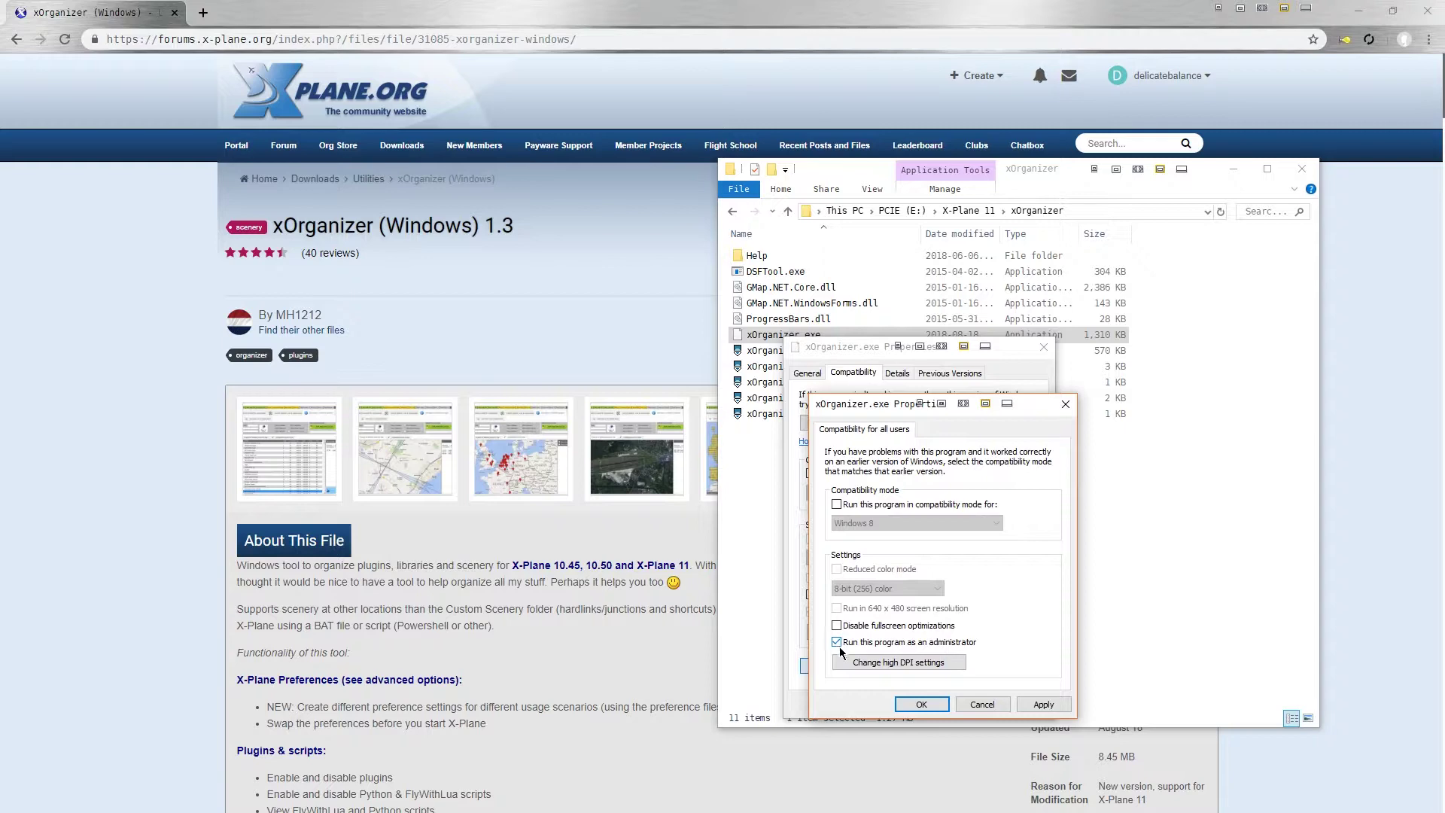
click(913, 706)
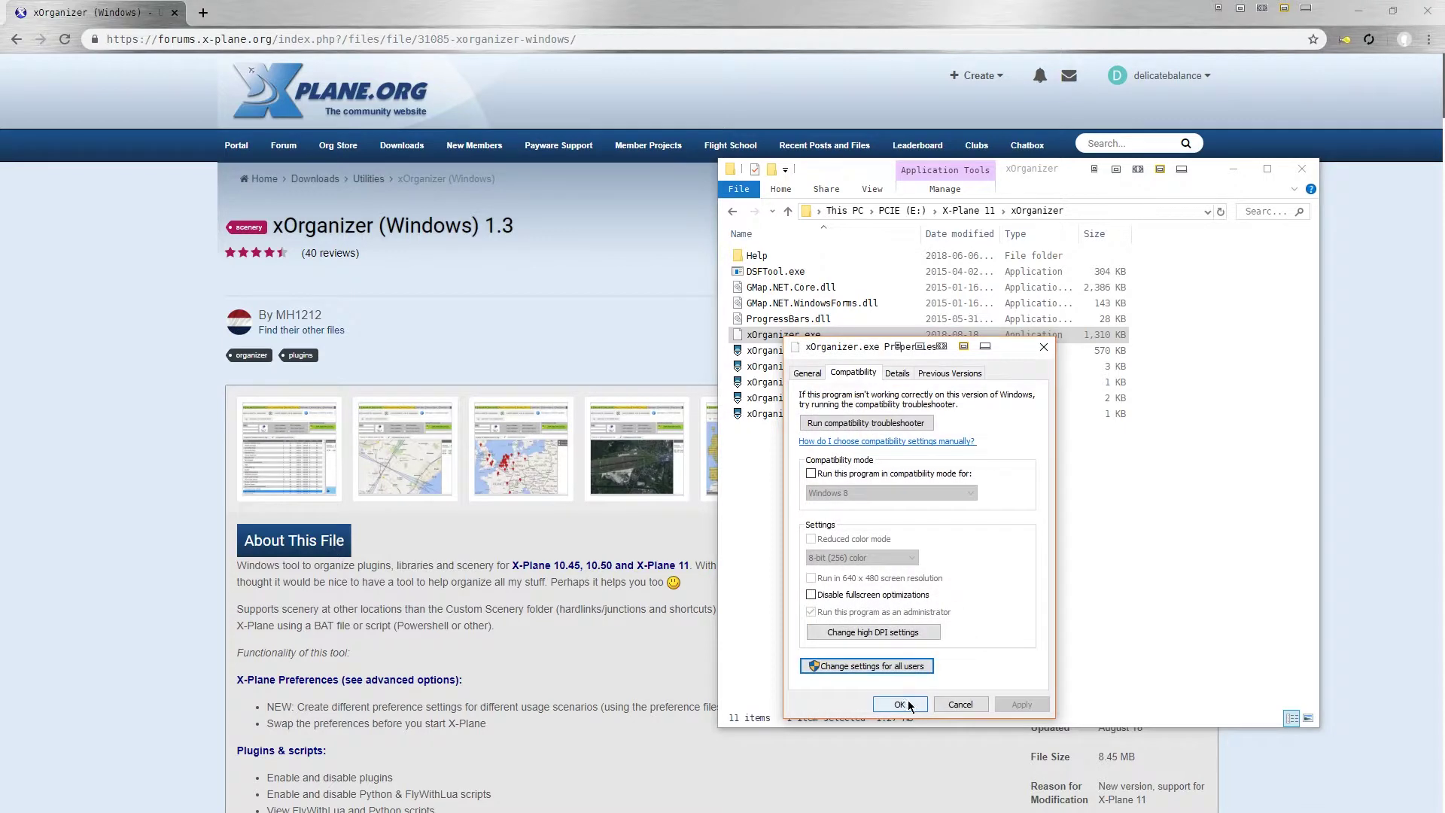
click(899, 704)
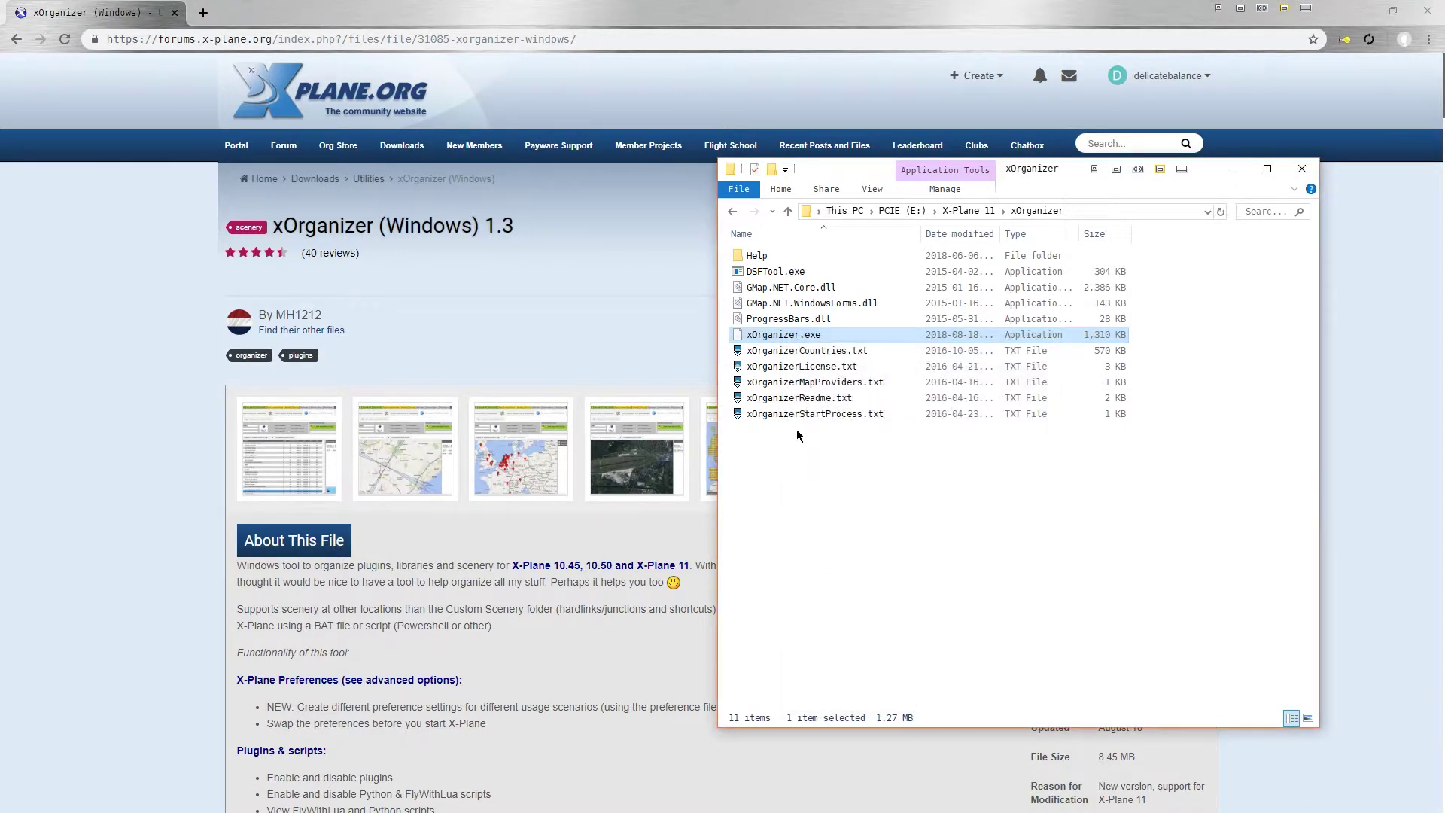
Create a desktop shortcut to xOrganizer.exe
click(1355, 20)
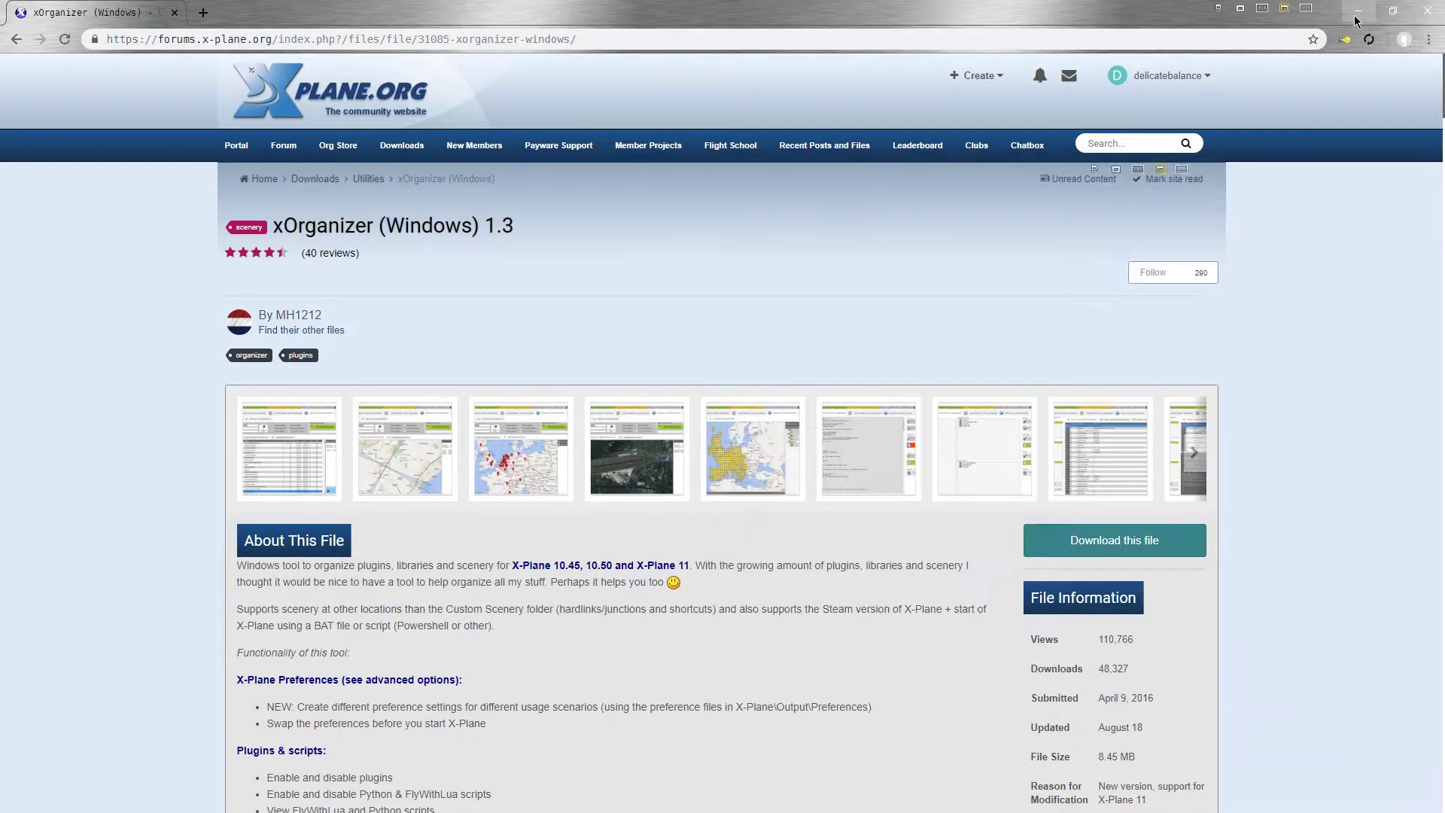
click(1357, 14)
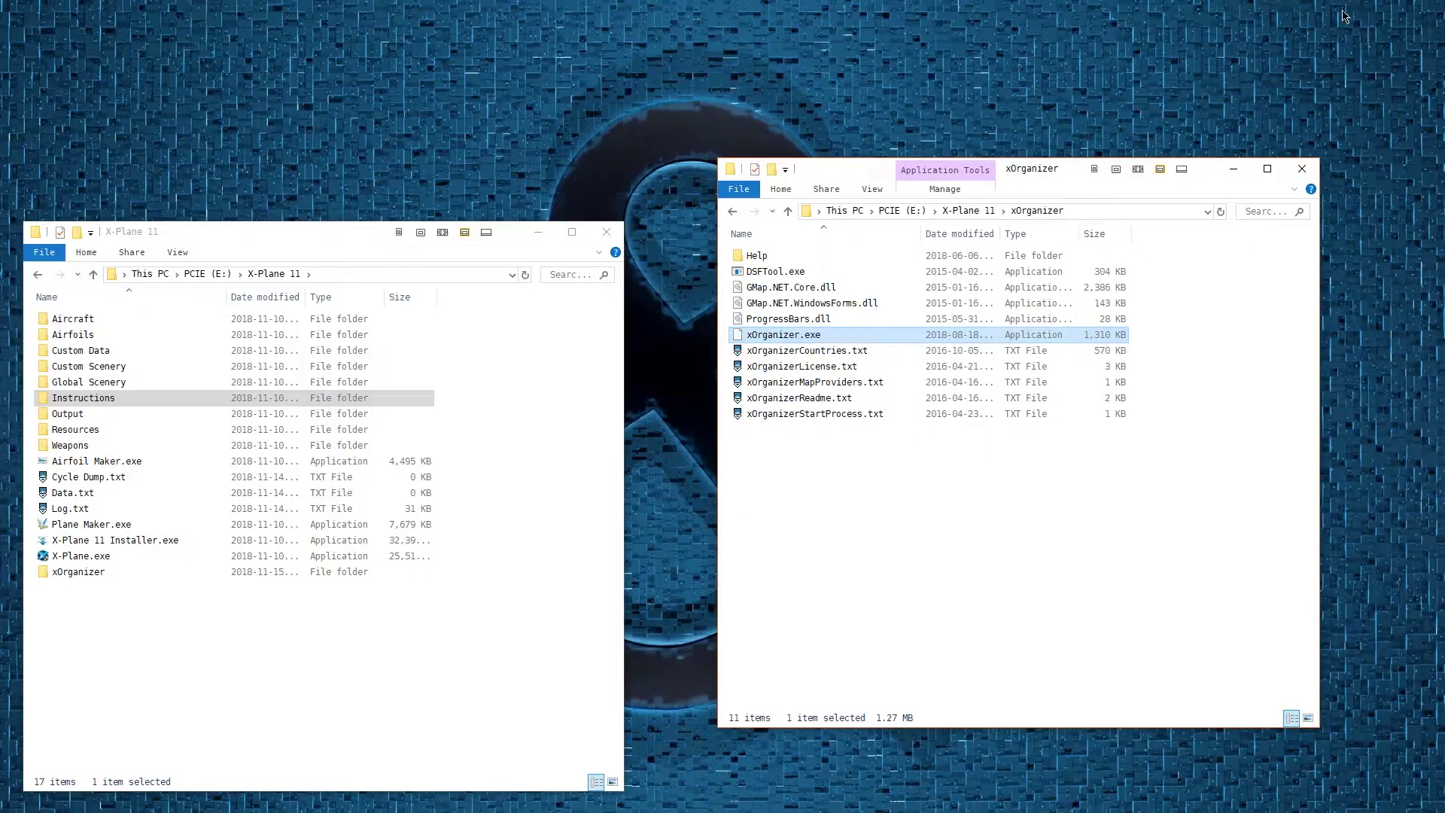
click(532, 240)
drag(826, 336, 74, 104)
click(126, 190)
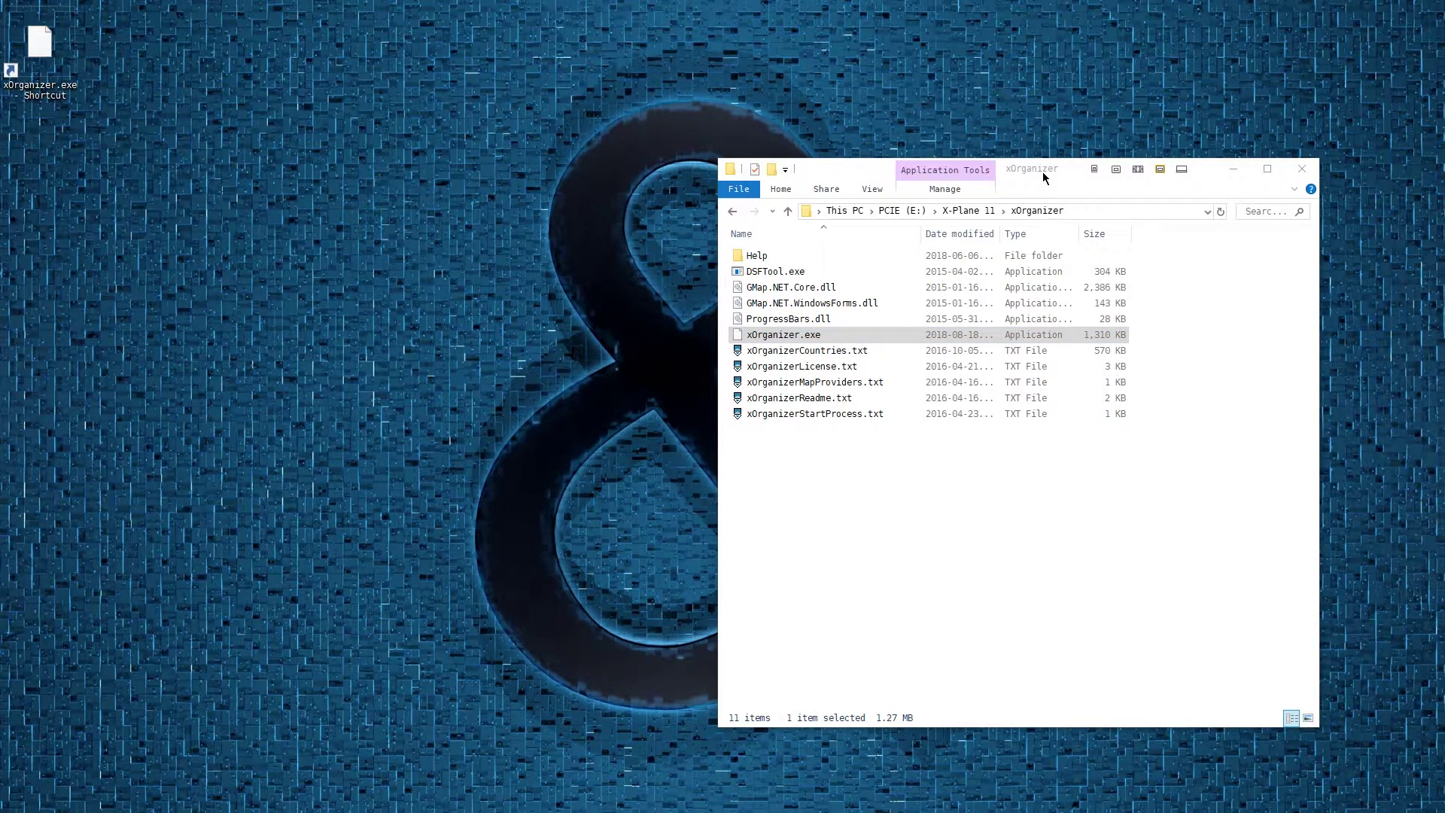
Launch xOrganizer and choose E:\X-Plane 11 as its main X-Plane folder
double_click(38, 48)
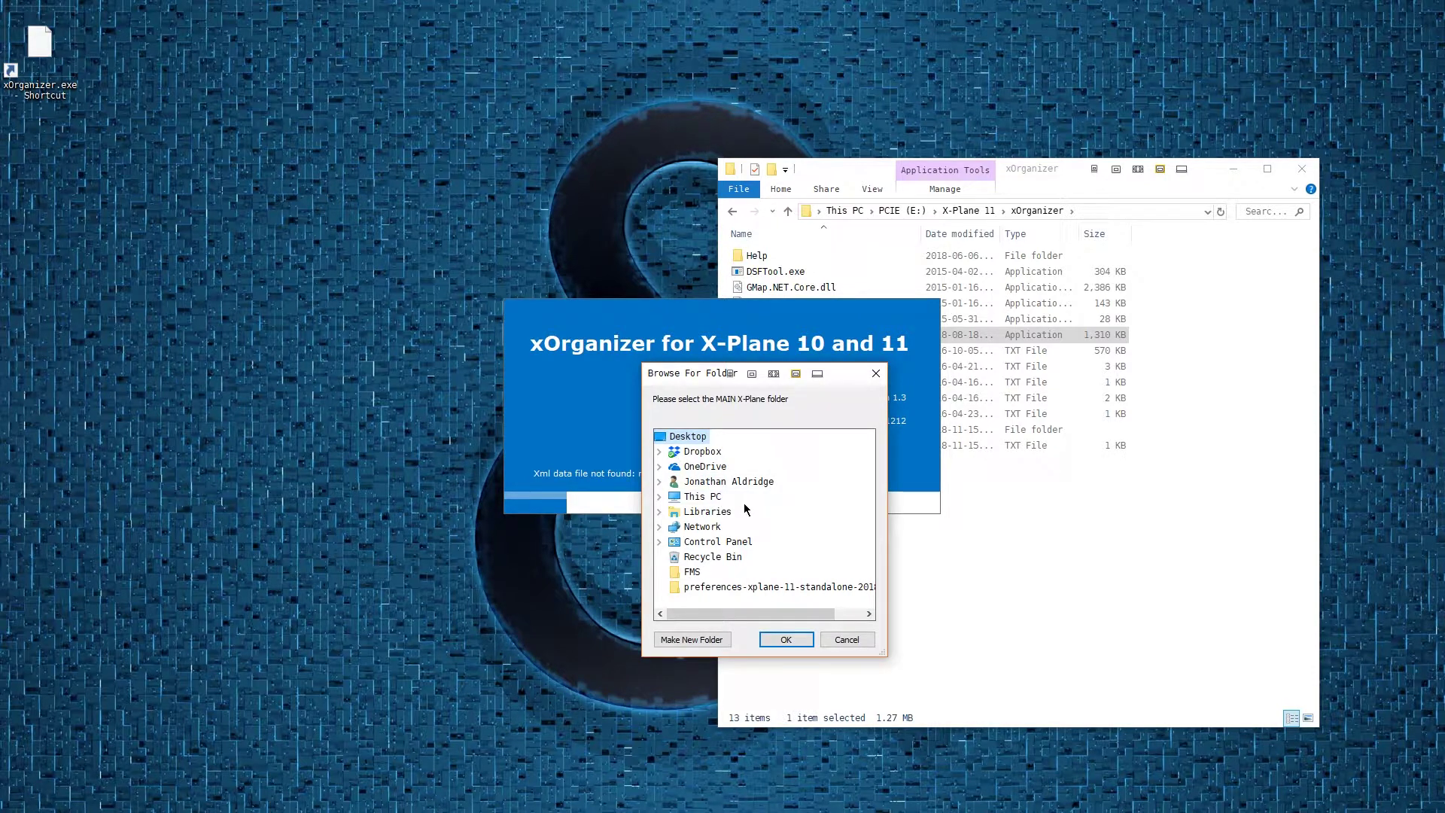
double_click(702, 497)
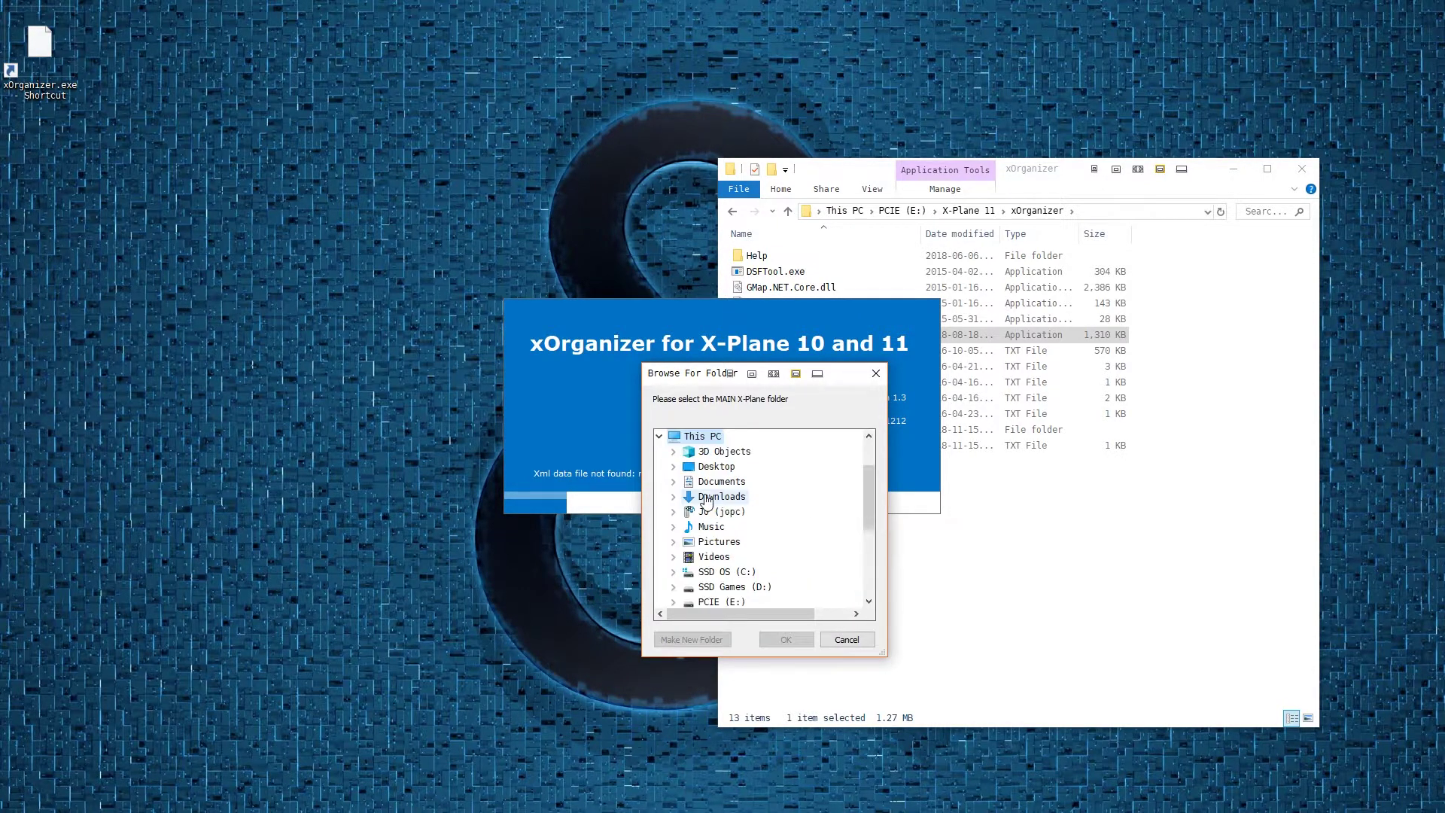
double_click(721, 604)
drag(875, 498, 872, 508)
click(734, 557)
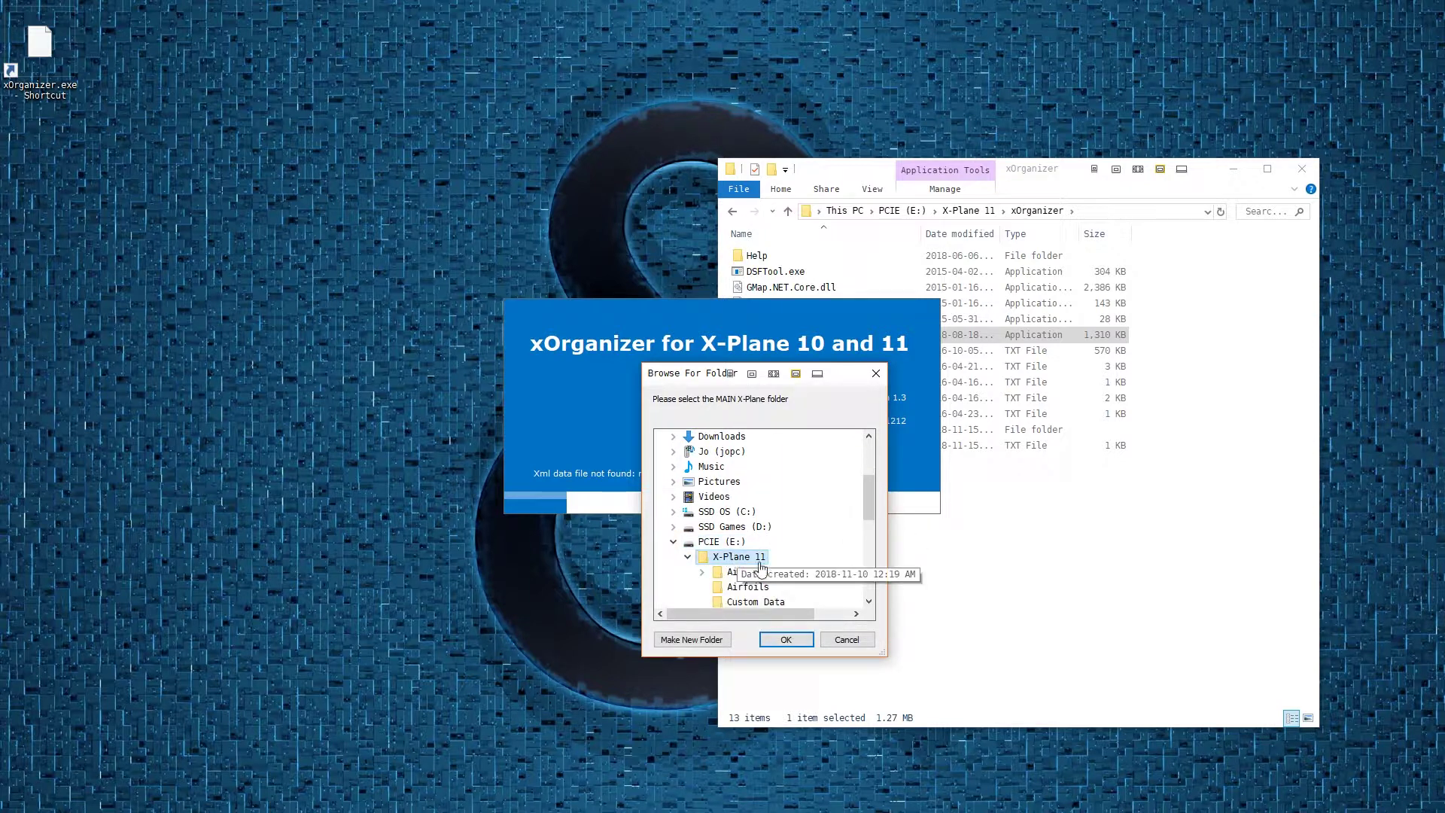
click(785, 641)
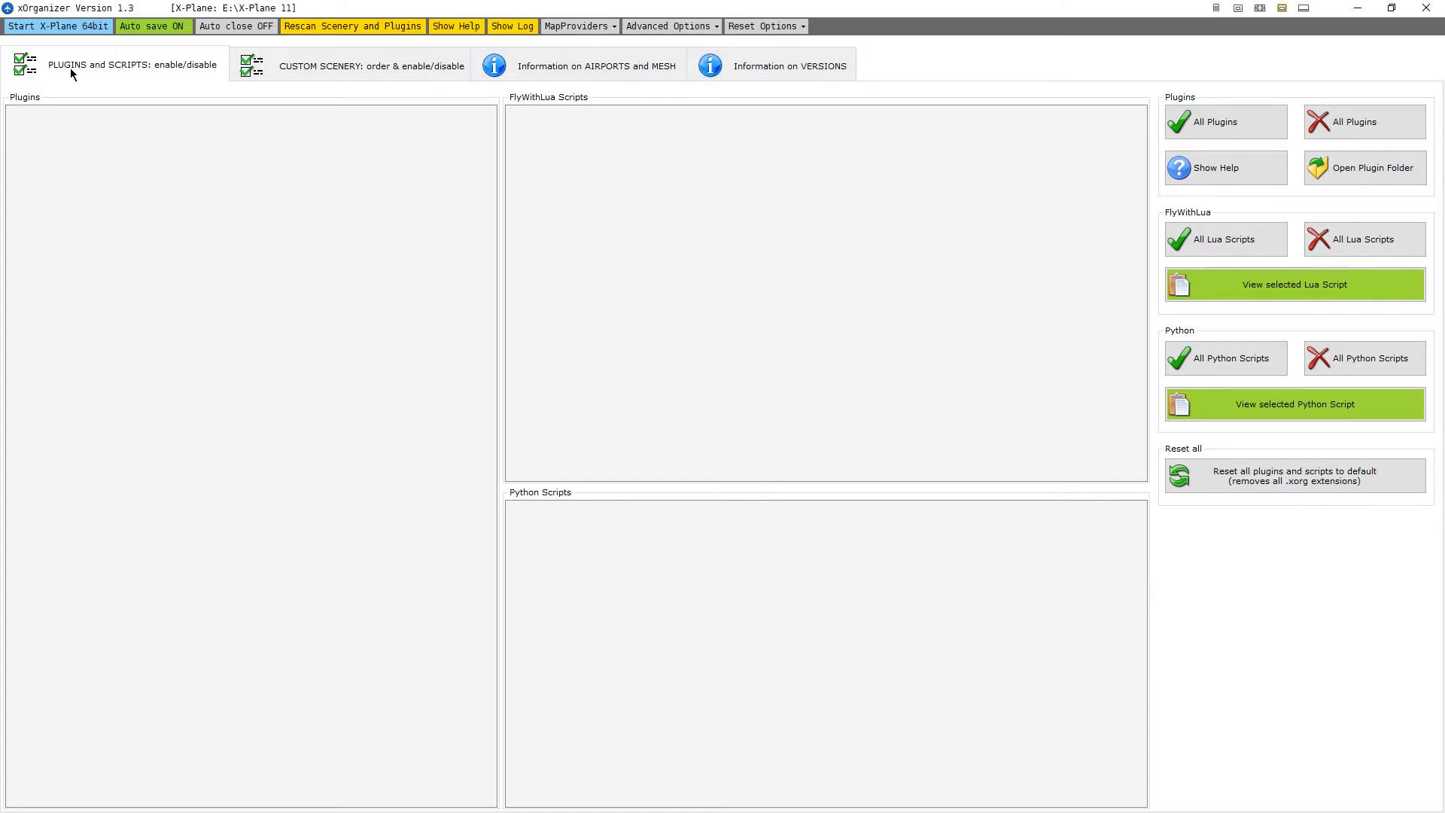
Start X-Plane 64bit from the xOrganizer toolbar
click(54, 28)
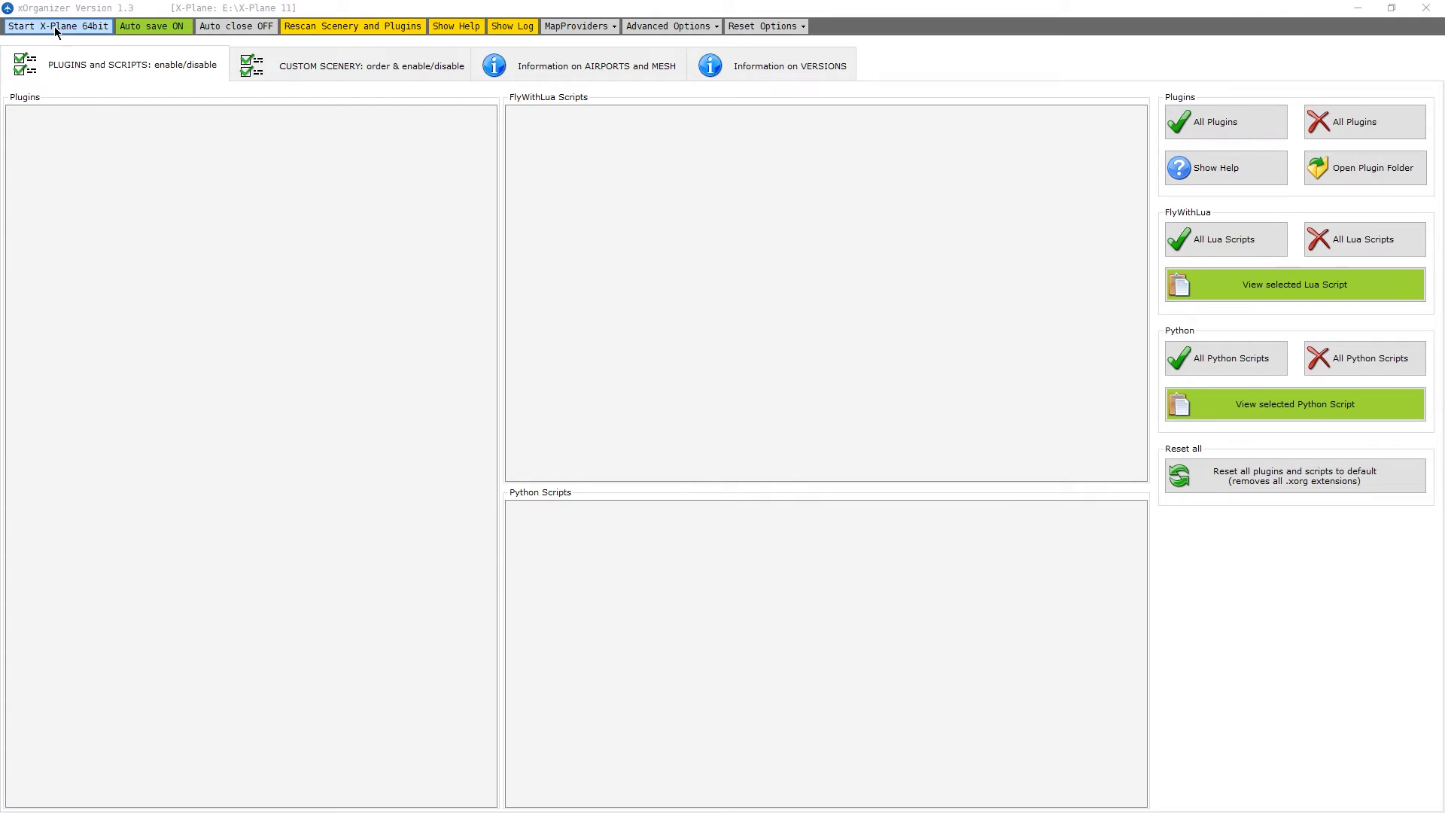